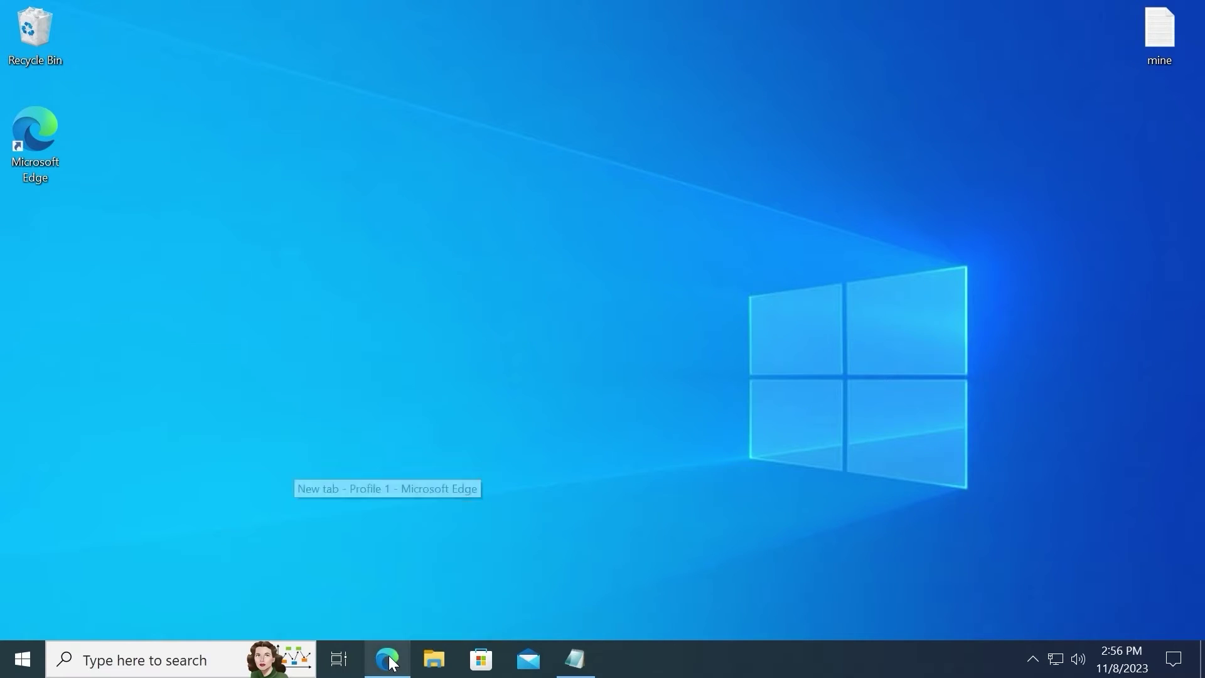
Step: Copy the partitionwizard.com address from the Notepad note and open it in Edge
{"action": "left_click", "coordinate": [390, 660]}
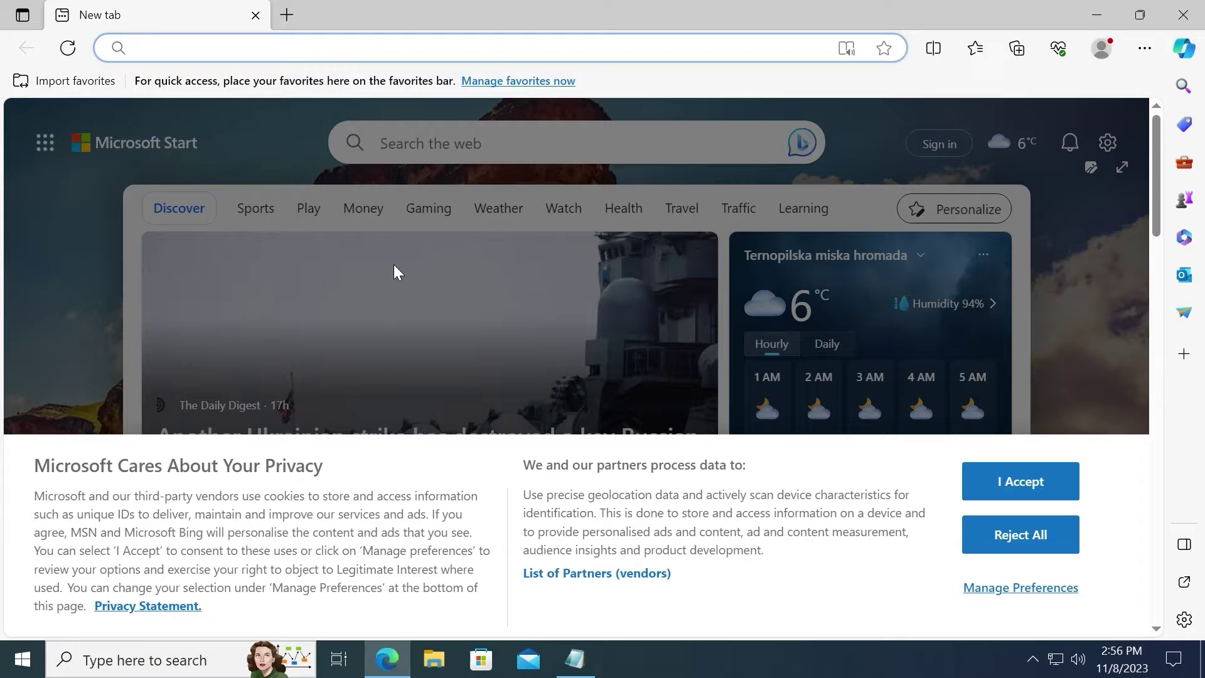
{"action": "left_click", "coordinate": [575, 659]}
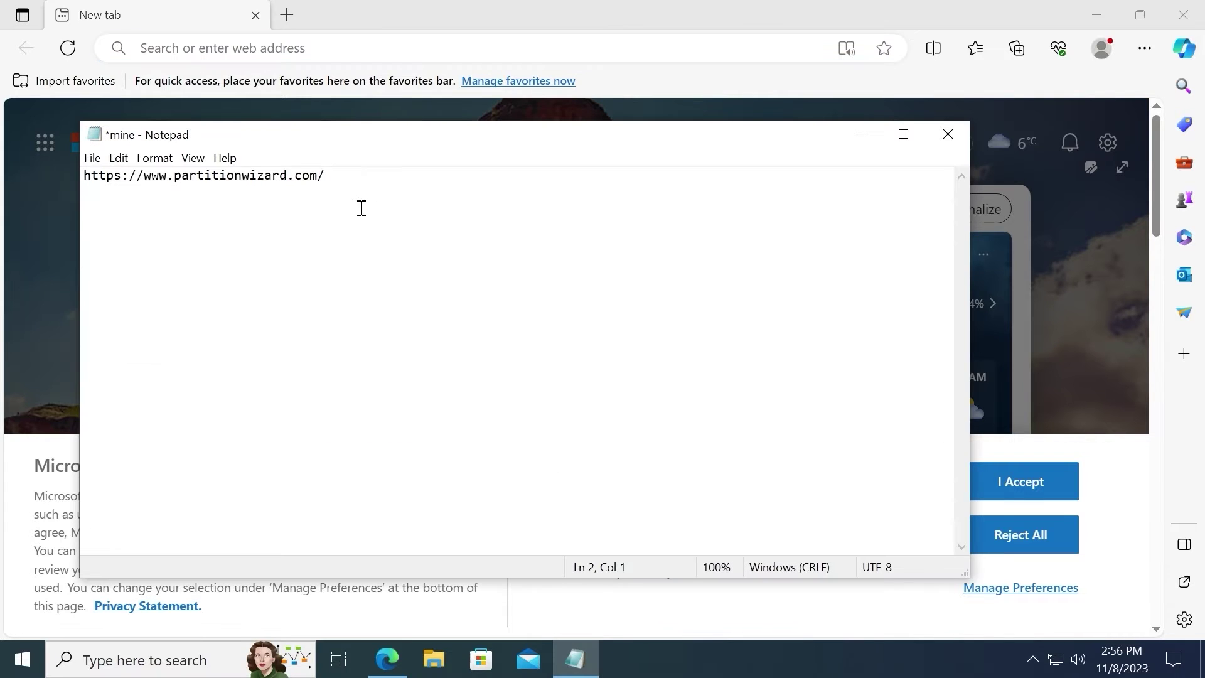
{"action": "left_click_drag", "start_coordinate": [361, 208], "coordinate": [32, 193]}
{"action": "key", "text": "ctrl+a"}
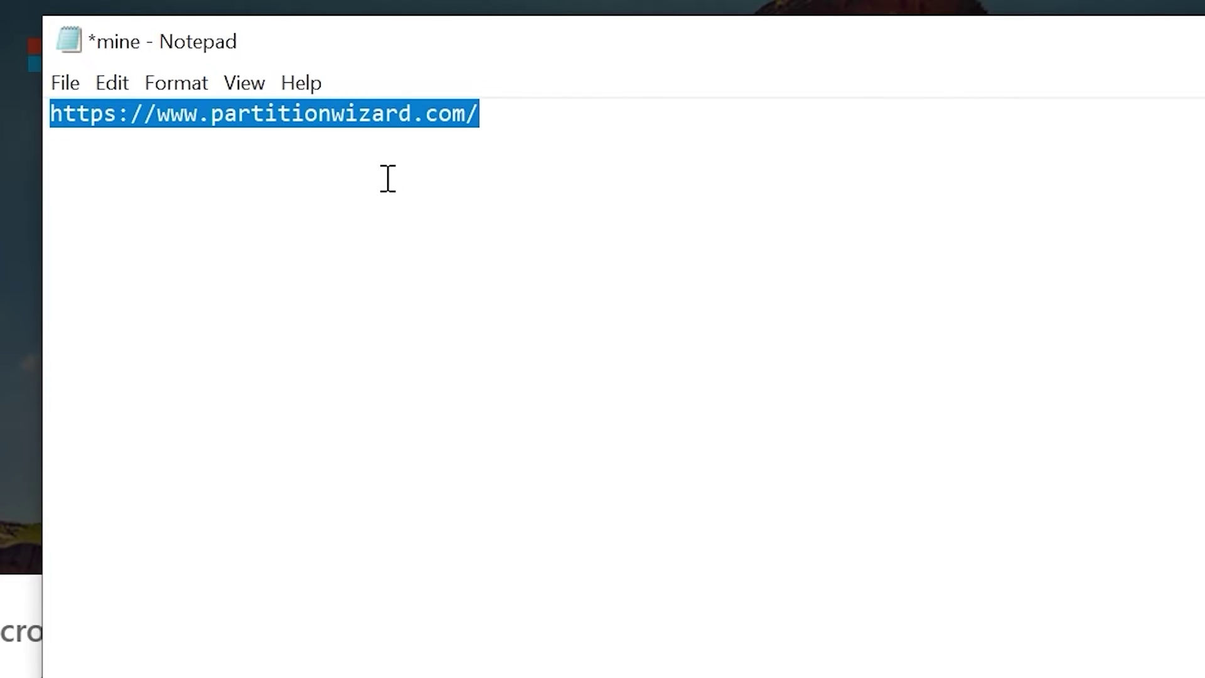
{"action": "right_click", "coordinate": [349, 119]}
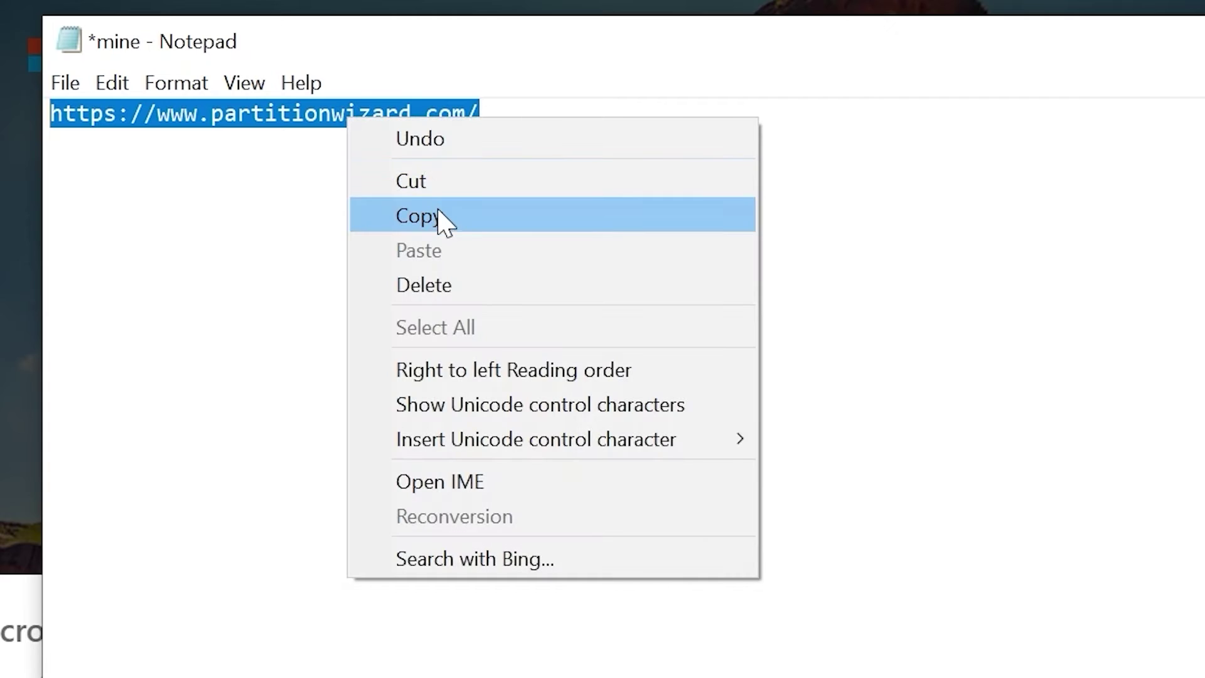
{"action": "left_click", "coordinate": [441, 213]}
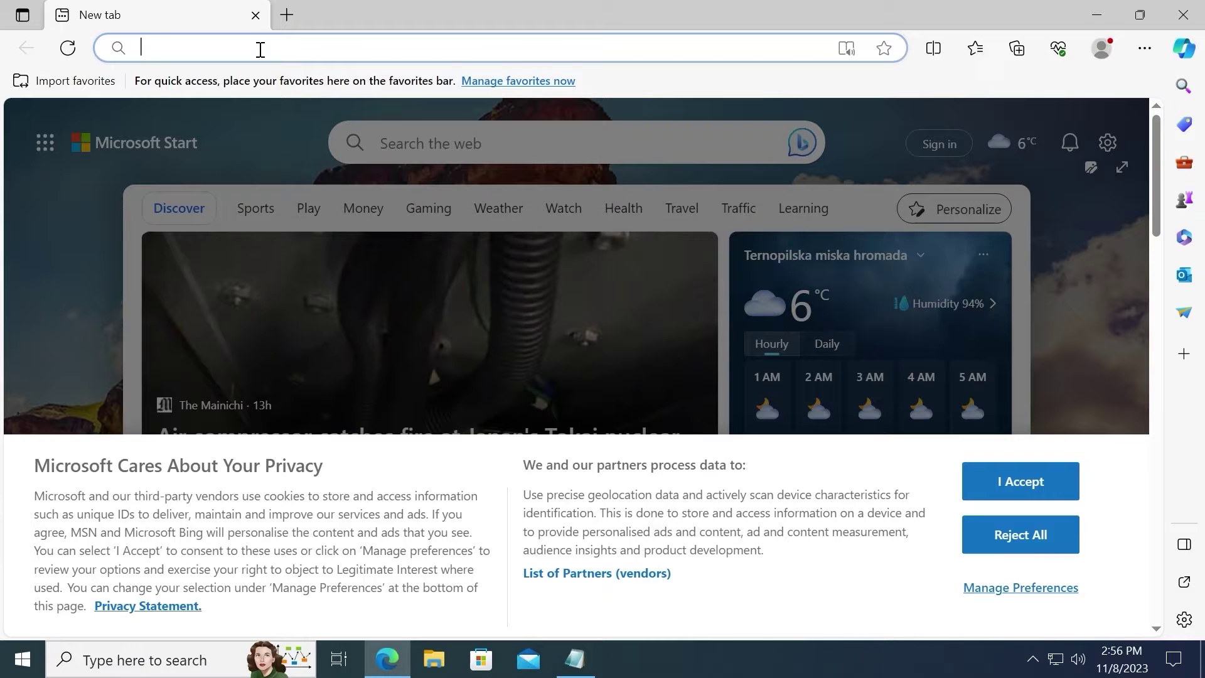
{"action": "key", "text": "ctrl+v"}
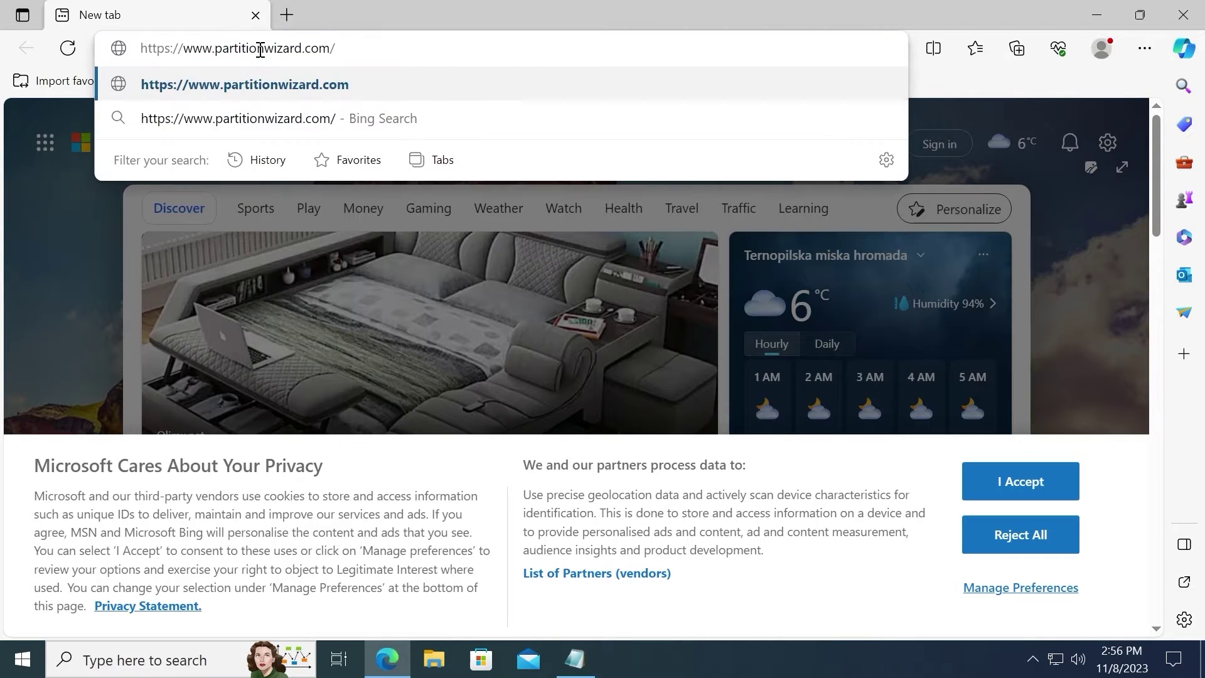
{"action": "key", "text": "Return"}
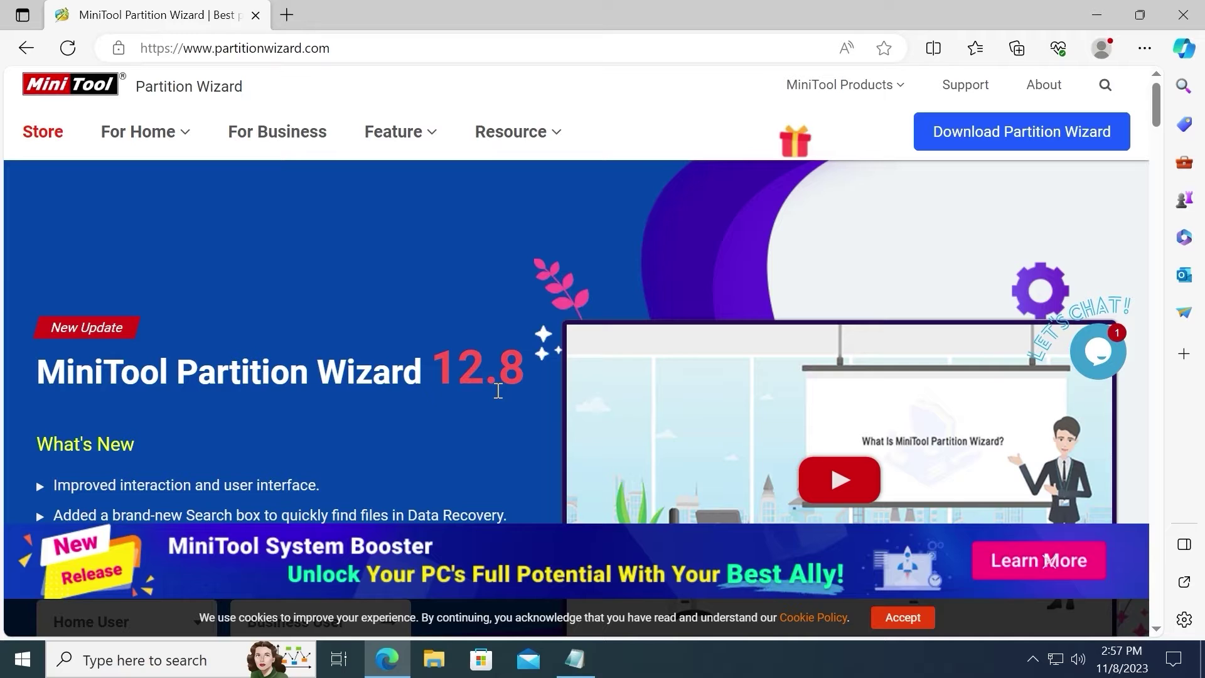
Step: Go to the Partition Wizard Free product page through the Home User menu
{"action": "scroll", "coordinate": [609, 295], "scroll_direction": "down", "scroll_amount": 4}
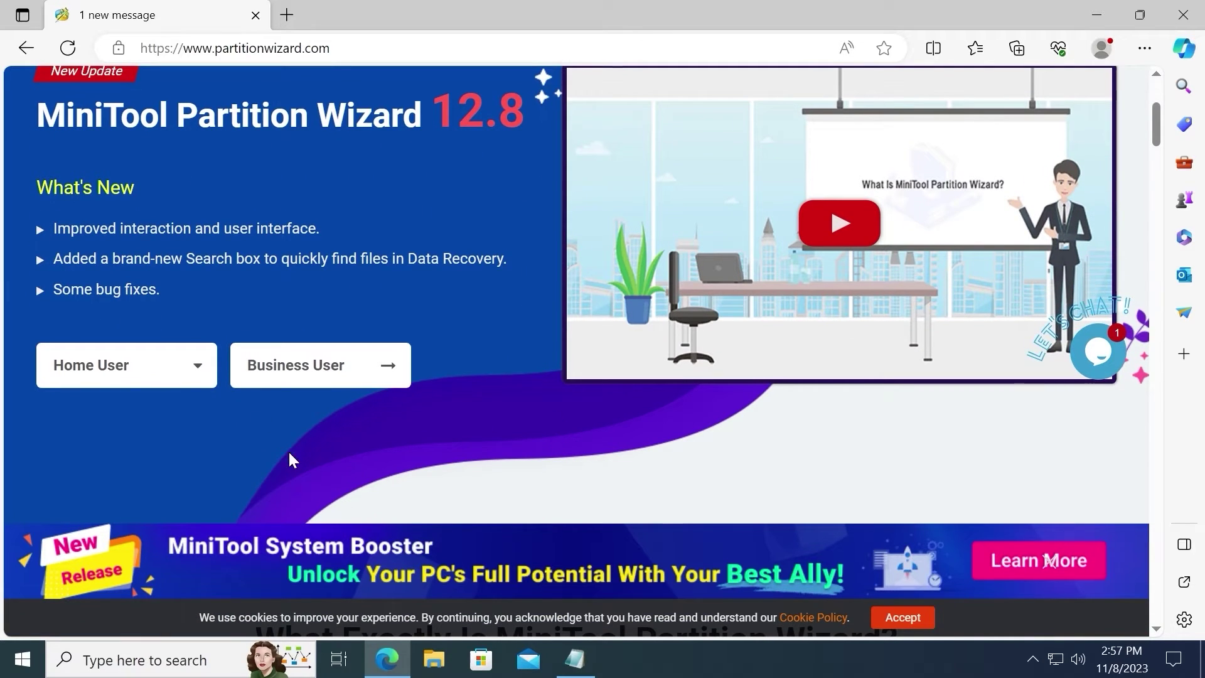
{"action": "left_click", "coordinate": [179, 369]}
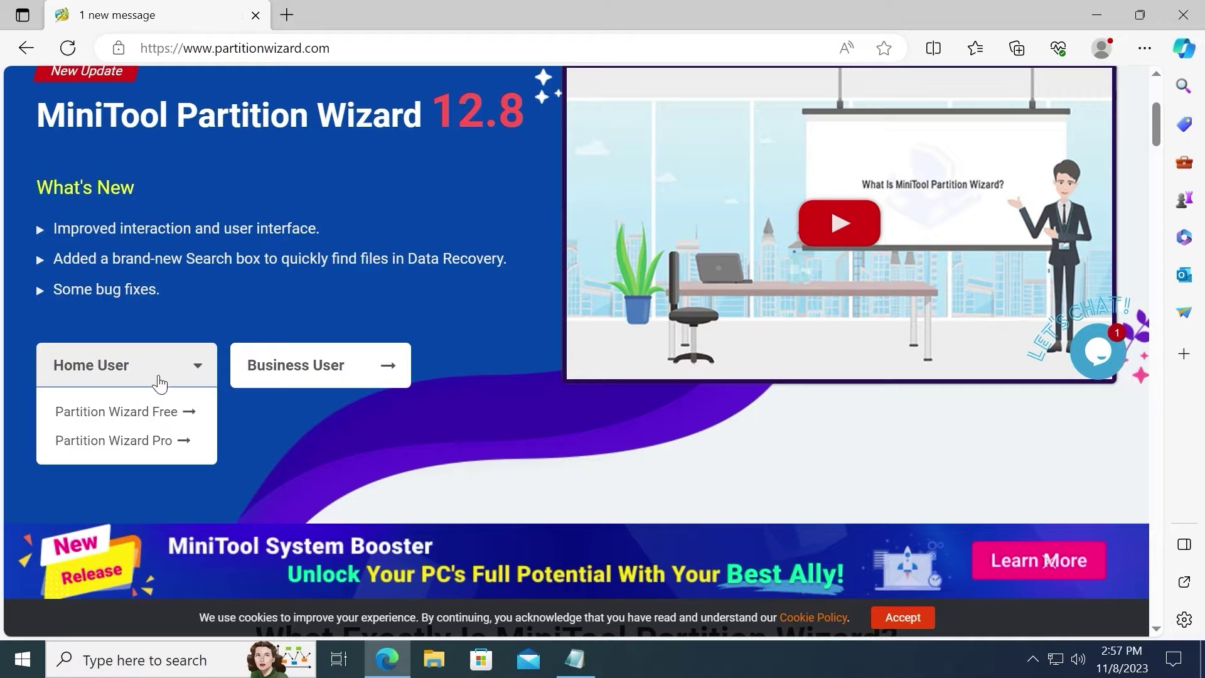
{"action": "left_click", "coordinate": [138, 422]}
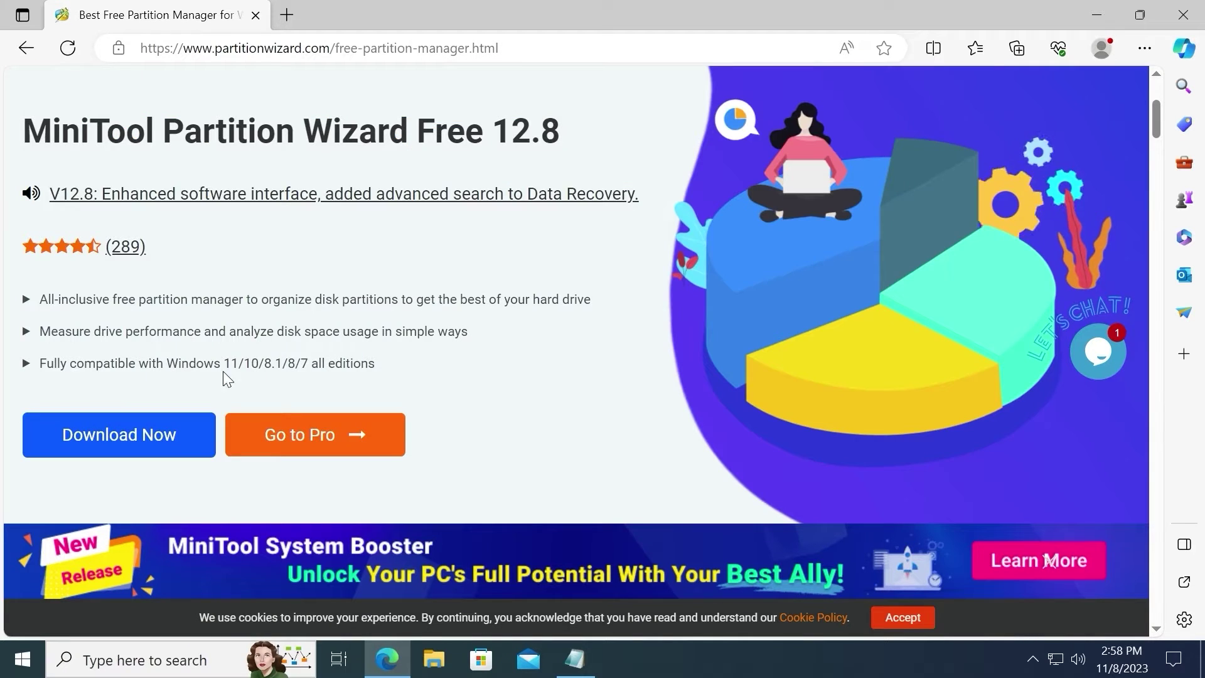
Step: Download the free edition installer and run it, approving User Account Control
{"action": "left_click", "coordinate": [151, 441]}
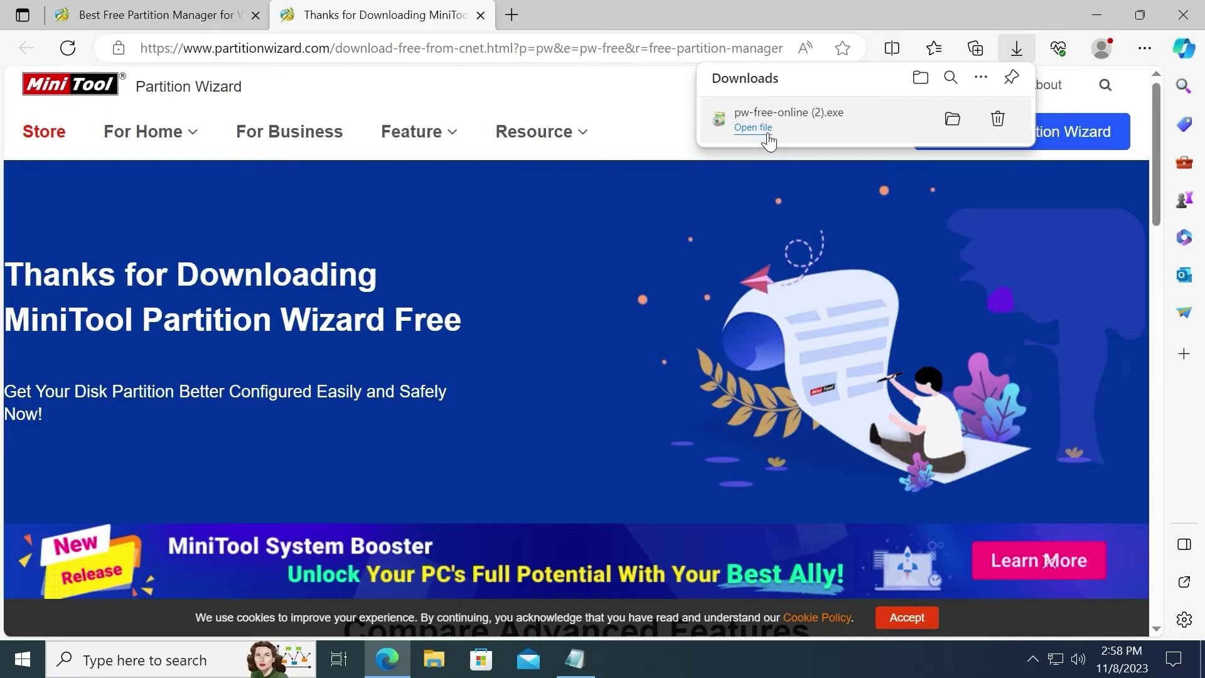
{"action": "left_click", "coordinate": [756, 129]}
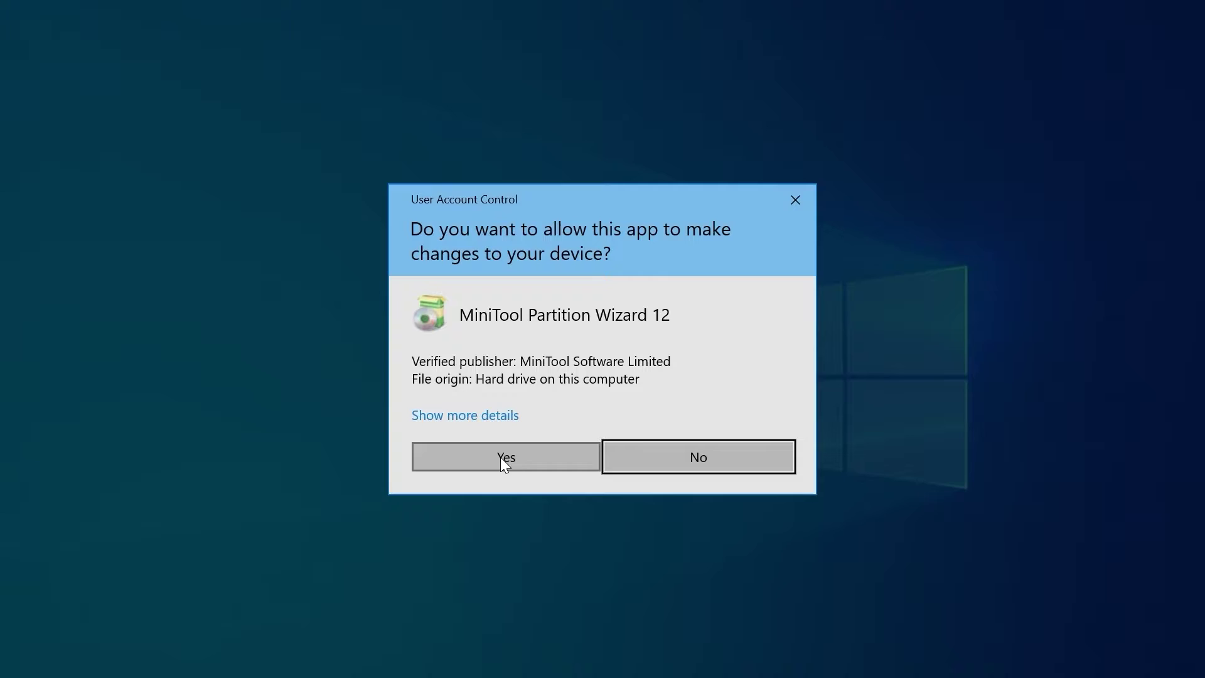
{"action": "left_click", "coordinate": [503, 460]}
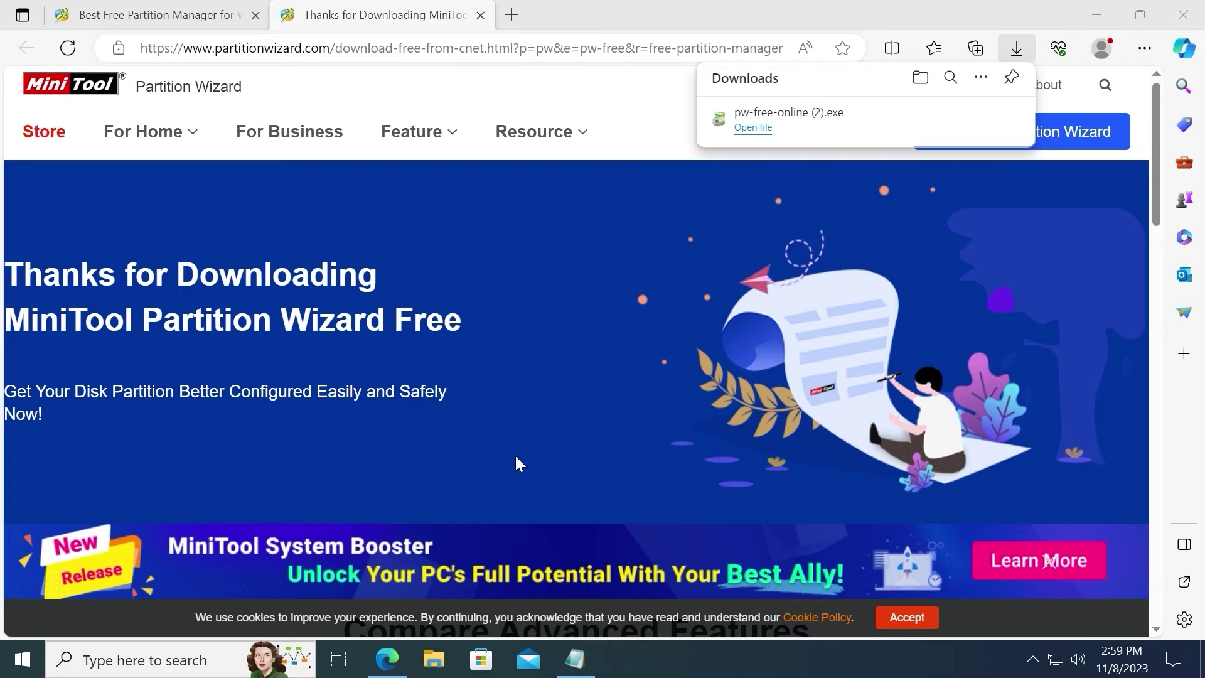
Step: Close Edge and install Partition Wizard in English with default components and location
{"action": "left_click", "coordinate": [1188, 8]}
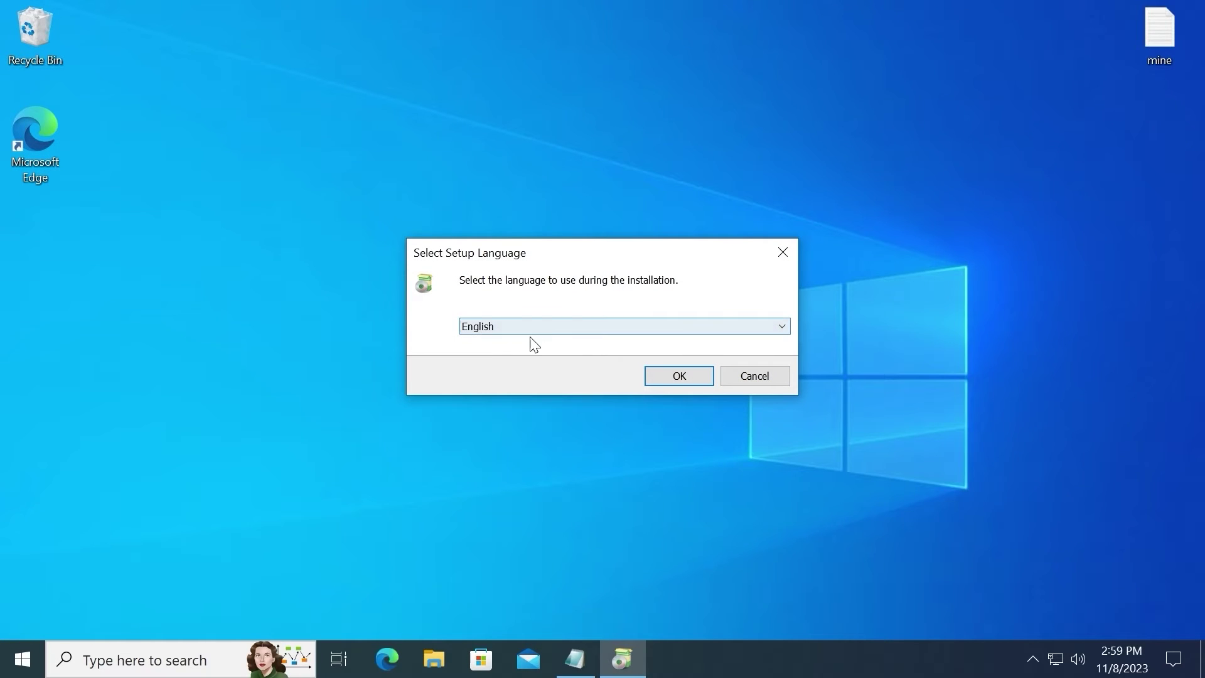
{"action": "left_click", "coordinate": [680, 376]}
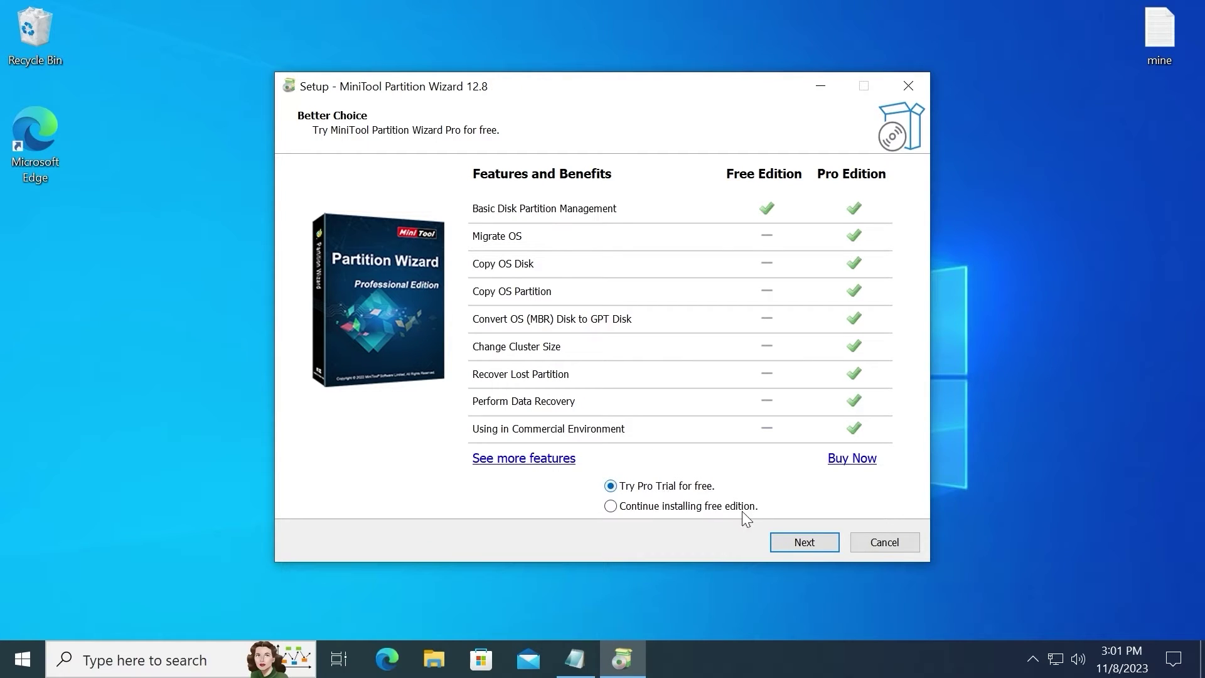
{"action": "left_click", "coordinate": [806, 543]}
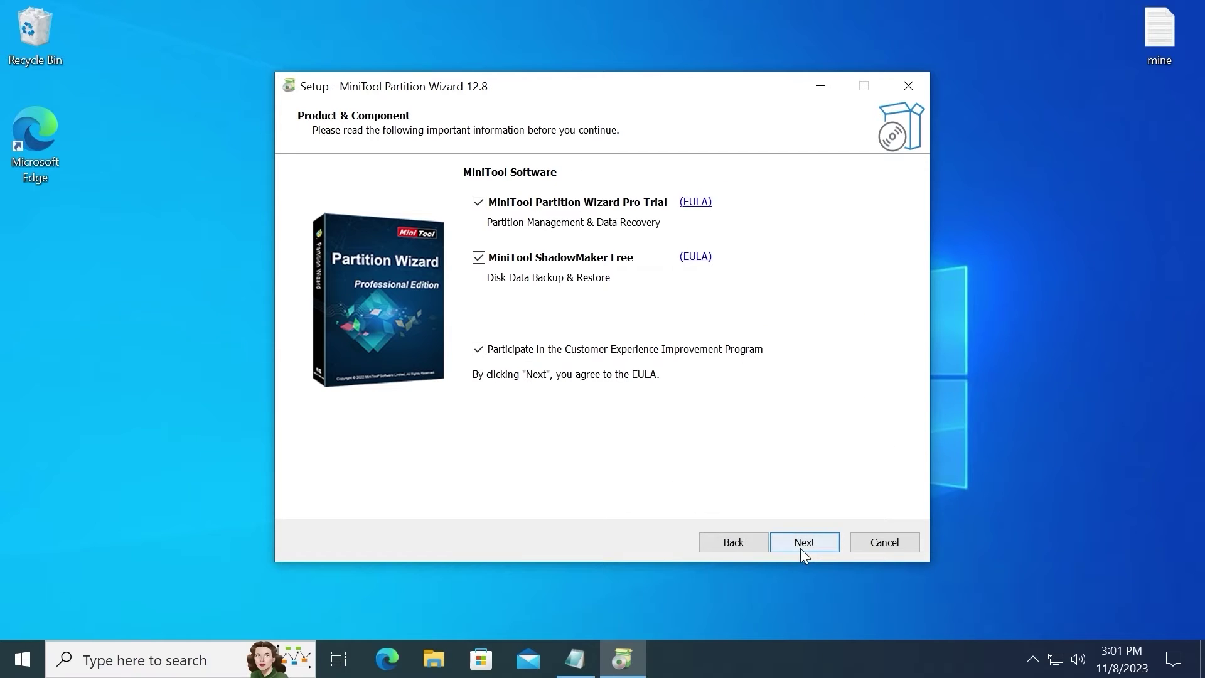
{"action": "left_click", "coordinate": [800, 548]}
{"action": "left_click", "coordinate": [802, 545]}
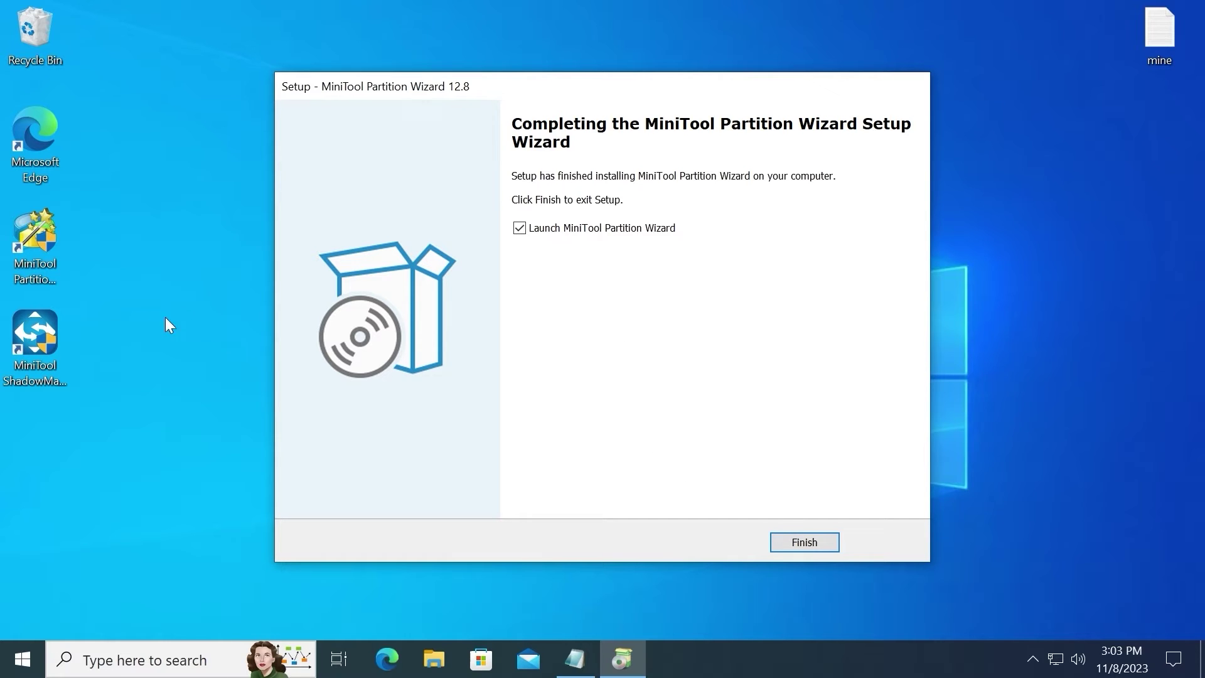
{"action": "left_click", "coordinate": [805, 542]}
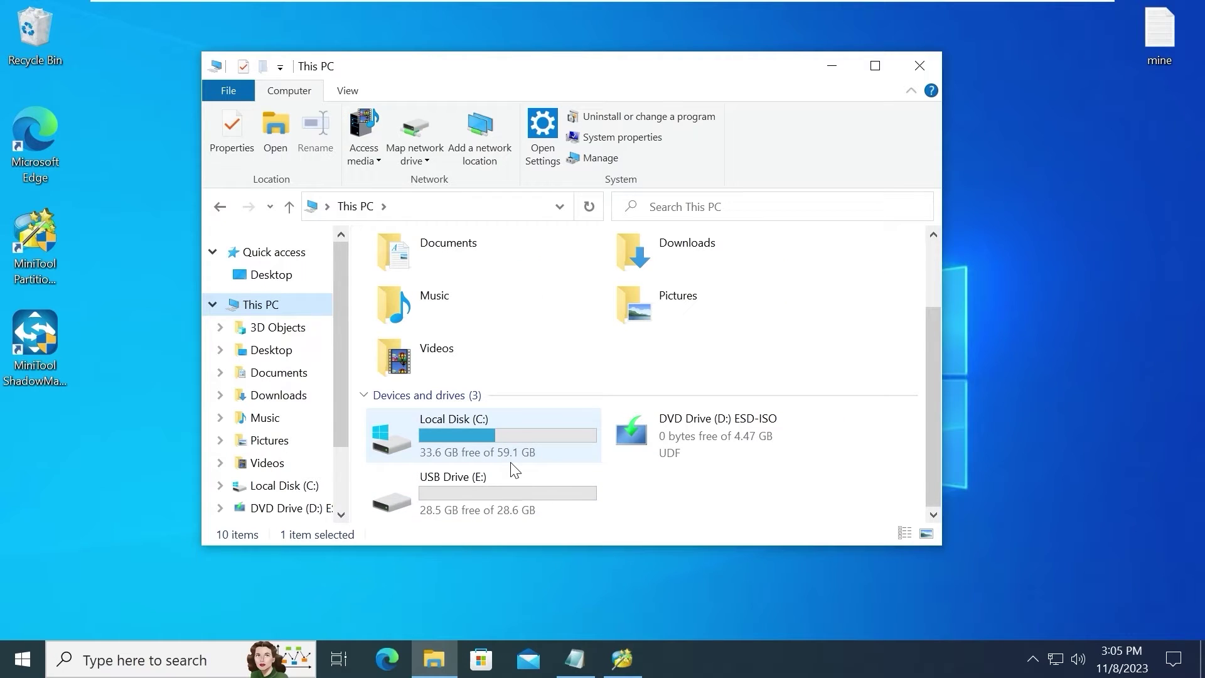
Step: Open USB Drive (E:) and preview the first nature wallpaper photo
{"action": "double_click", "coordinate": [491, 477]}
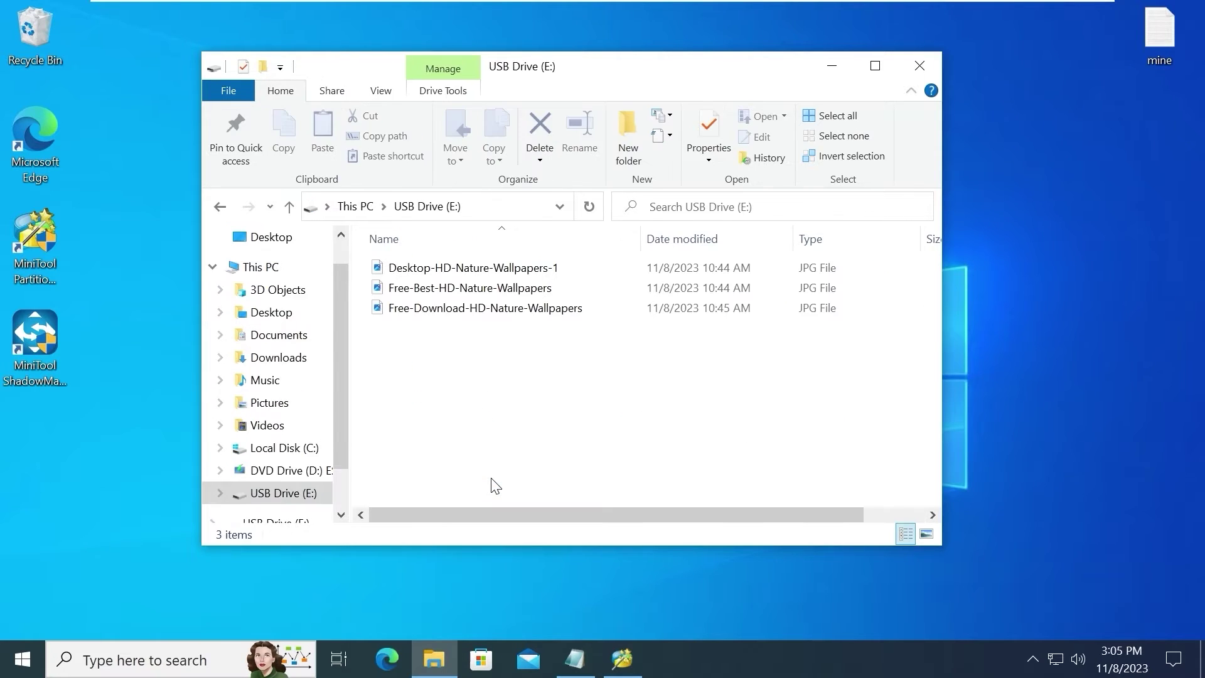
{"action": "double_click", "coordinate": [454, 266]}
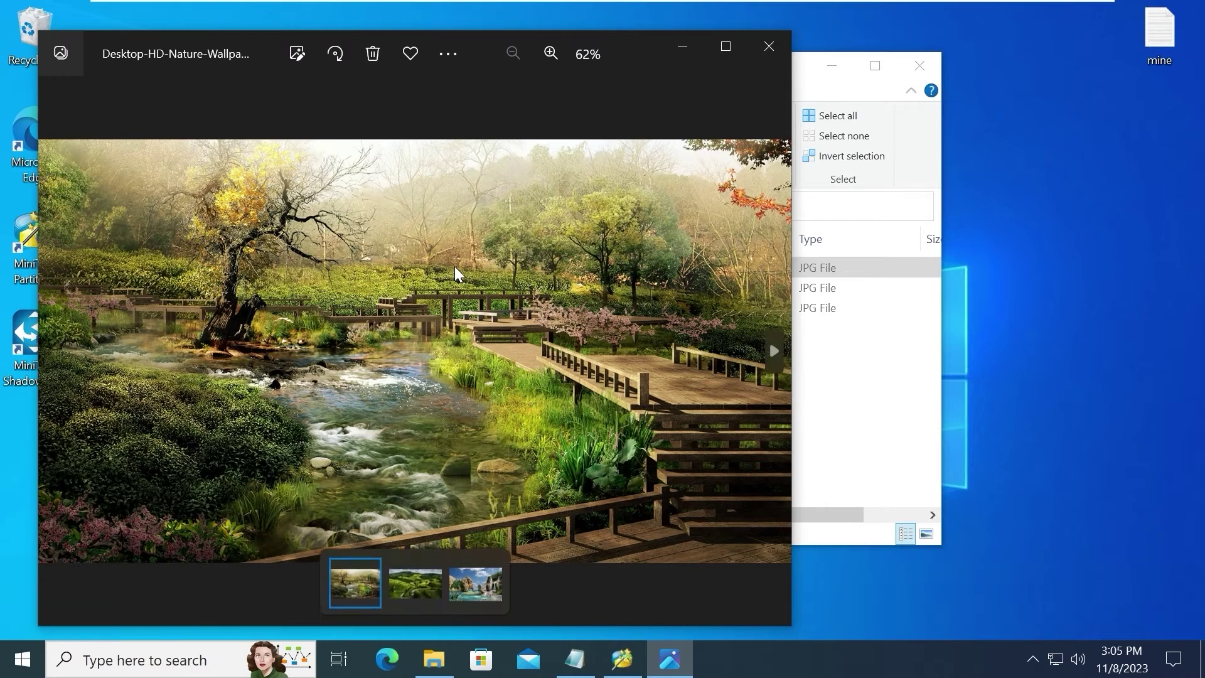
{"action": "scroll", "coordinate": [454, 275], "scroll_direction": "up", "scroll_amount": 1}
{"action": "scroll", "coordinate": [454, 275], "scroll_direction": "down", "scroll_amount": 1}
{"action": "left_click", "coordinate": [769, 46]}
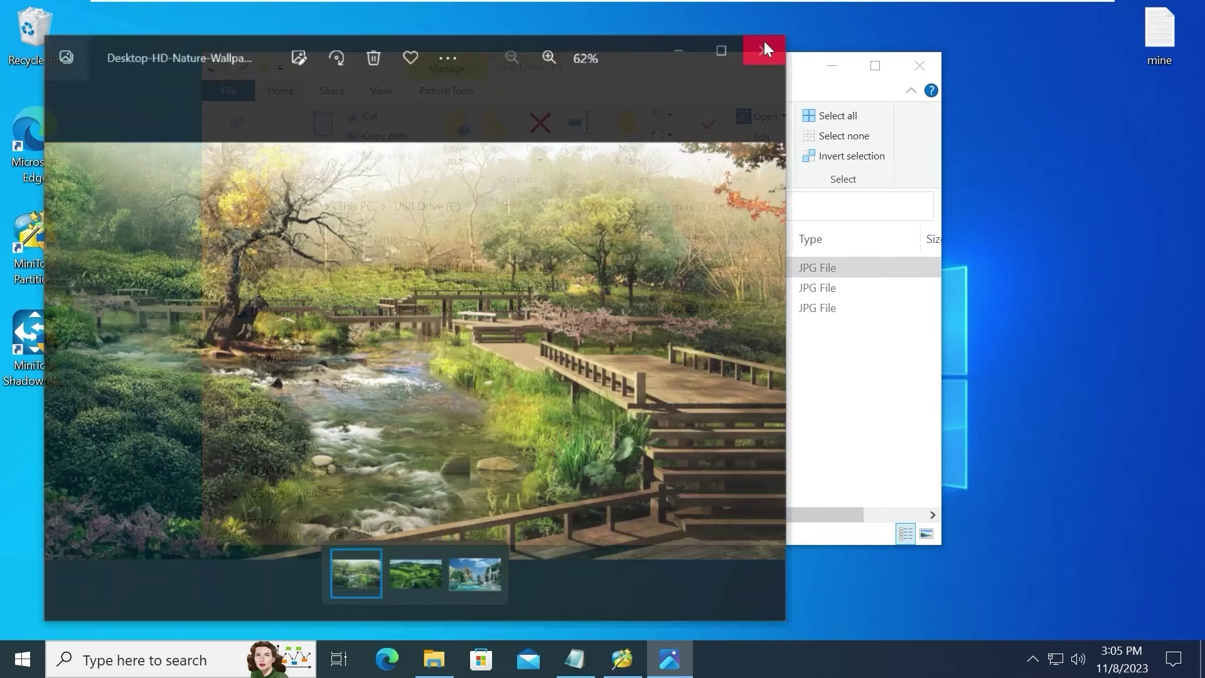
Step: Permanently delete all three wallpaper JPG photos from the USB drive
{"action": "left_click_drag", "start_coordinate": [468, 353], "coordinate": [555, 229]}
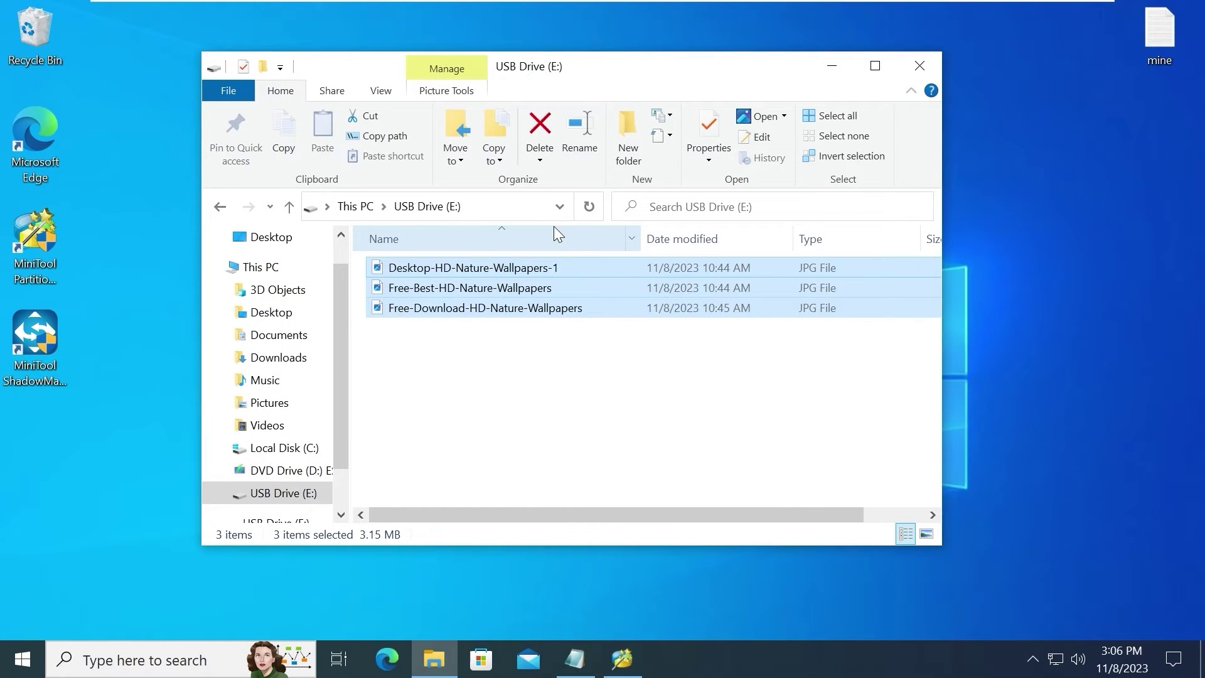
{"action": "key", "text": "shift+Delete"}
{"action": "left_click", "coordinate": [676, 346]}
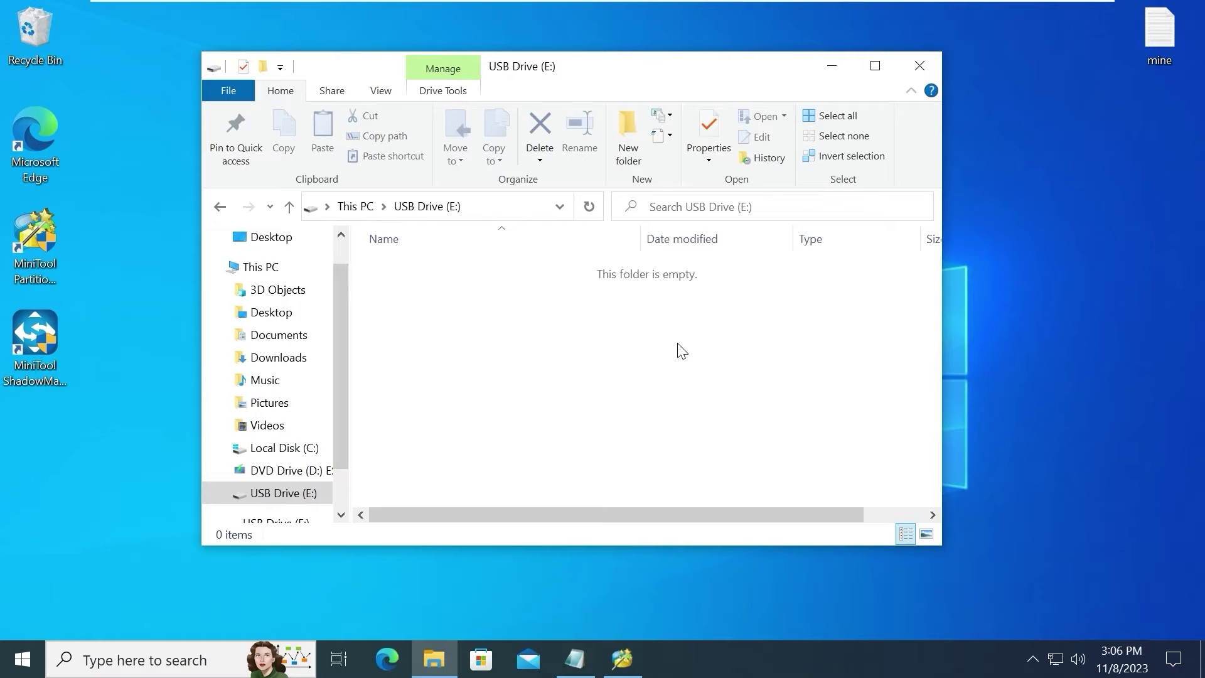
Step: Return to Partition Wizard and open its Data Recovery module
{"action": "key", "text": "alt+Tab"}
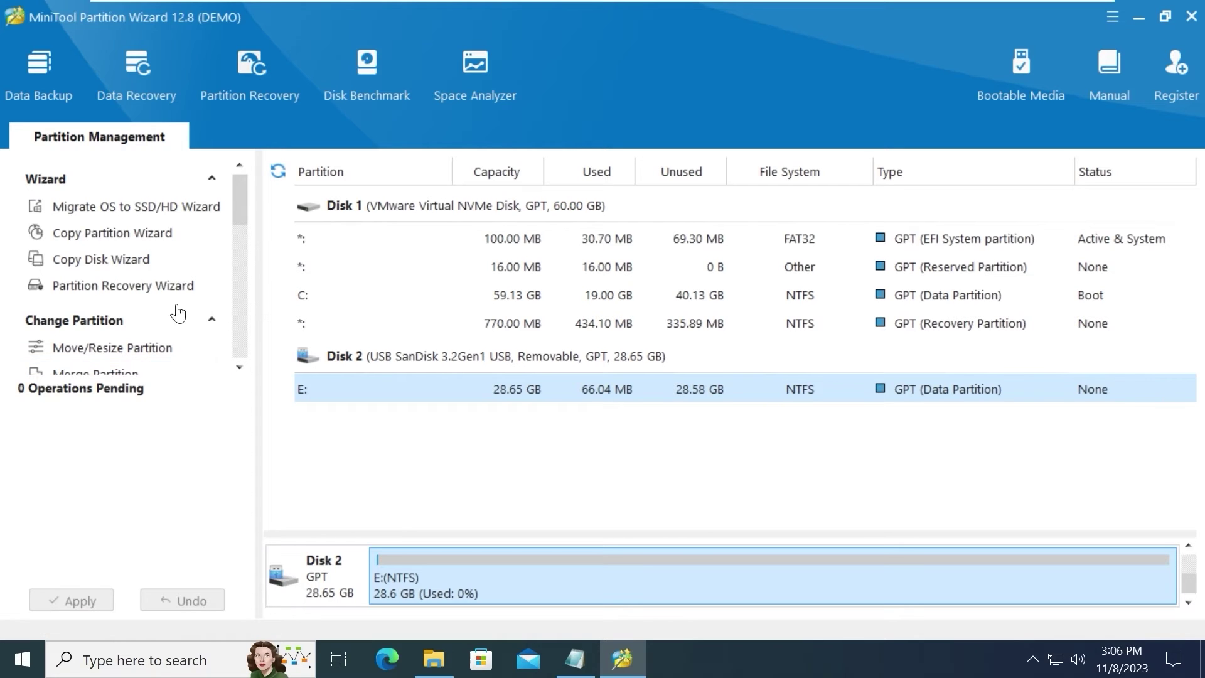
{"action": "left_click", "coordinate": [143, 77]}
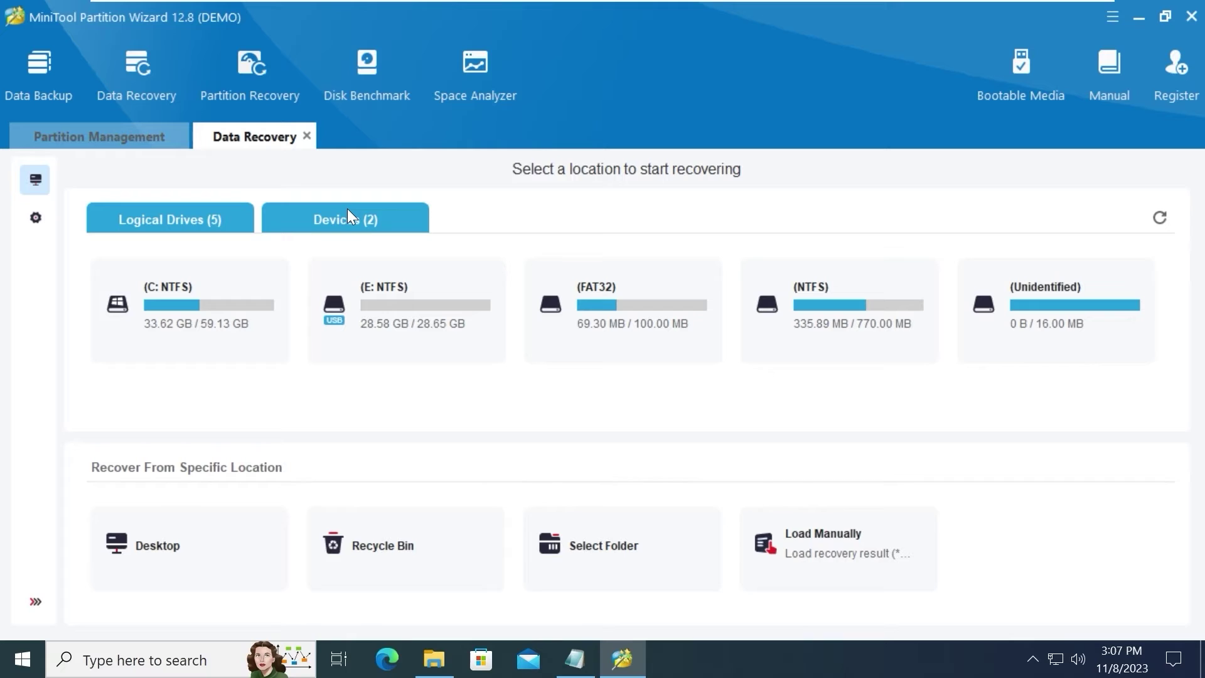
Step: Switch the recovery list to Devices and find the 28.65 GB USB SanDisk 3.2Gen1 drive
{"action": "mouse_move", "coordinate": [208, 523]}
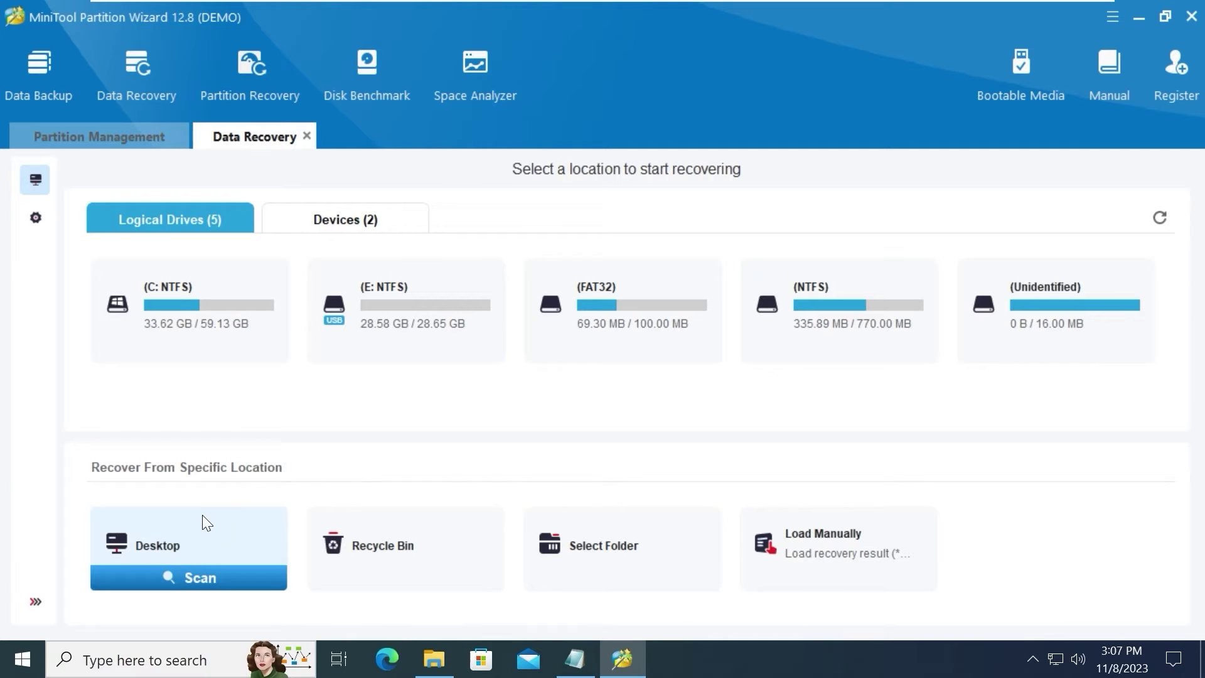
{"action": "mouse_move", "coordinate": [398, 531]}
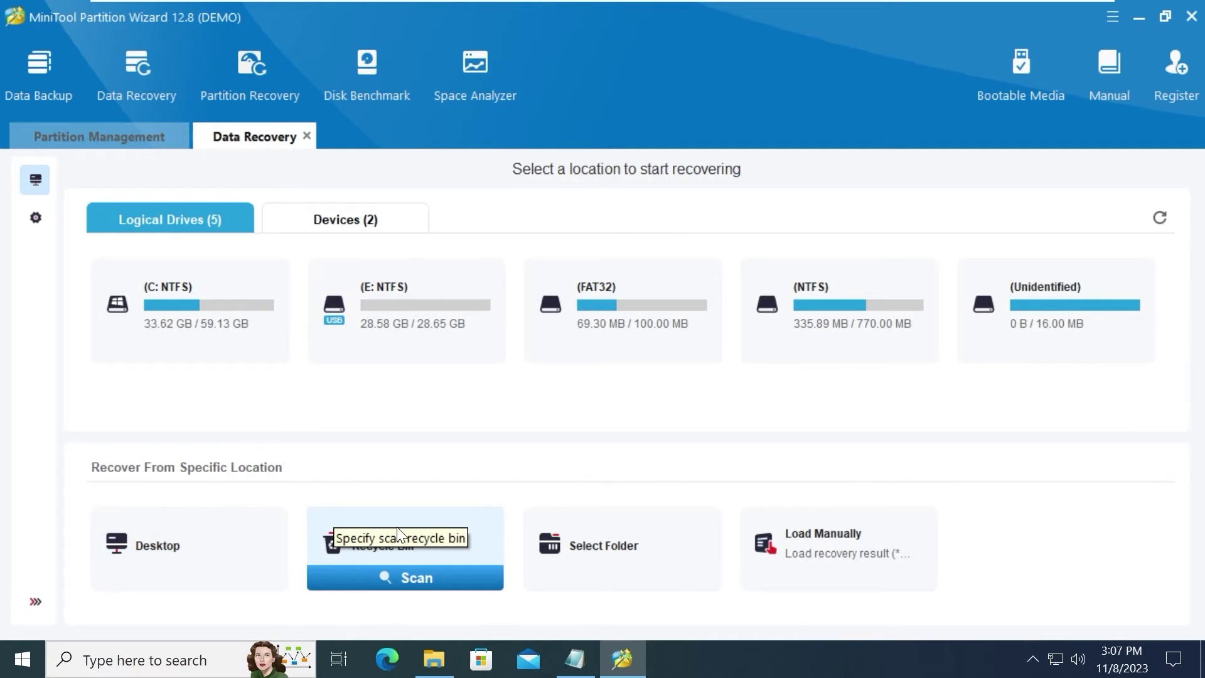
{"action": "mouse_move", "coordinate": [609, 529]}
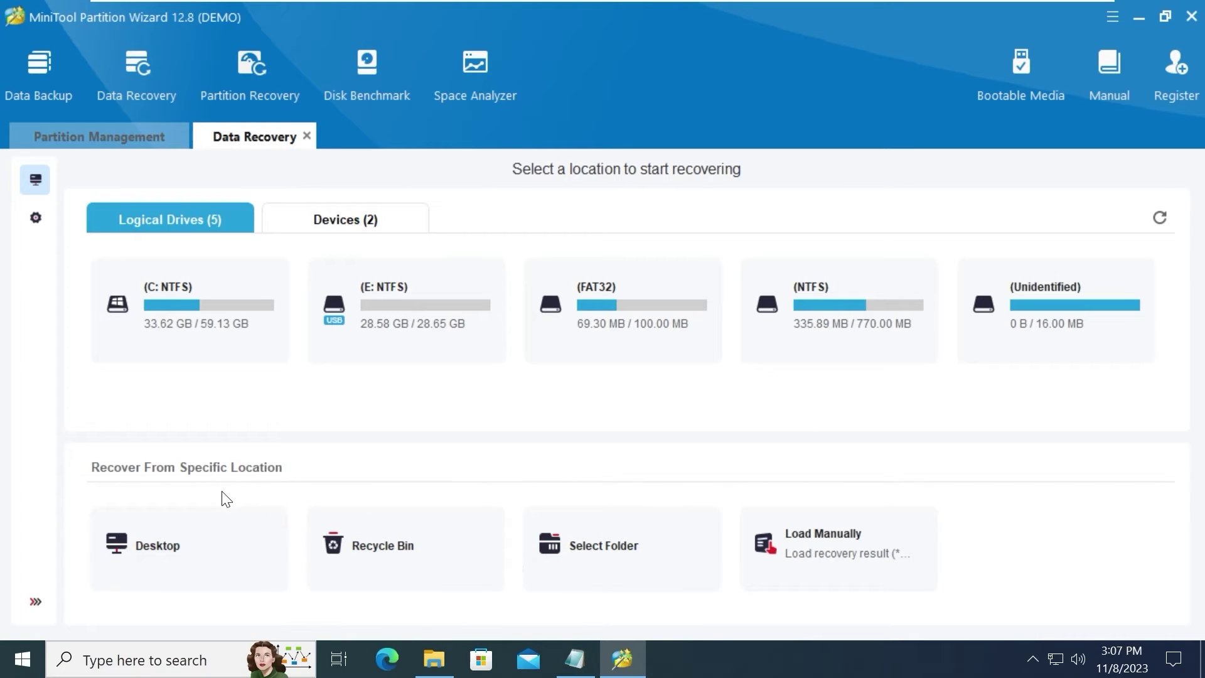
{"action": "left_click", "coordinate": [367, 218]}
{"action": "left_click_drag", "start_coordinate": [1175, 293], "coordinate": [1174, 320]}
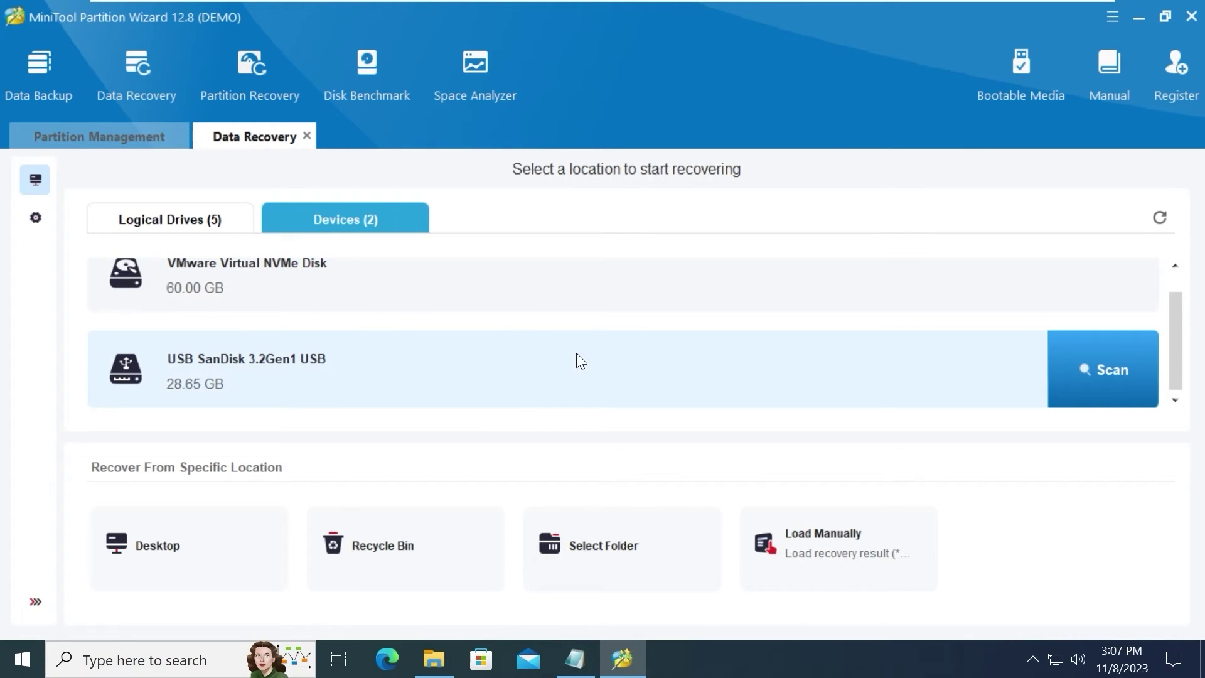
Step: Scan the USB SanDisk 3.2Gen1 drive, finding 6848 lost files totalling 52.50 GB
{"action": "left_click", "coordinate": [1109, 374]}
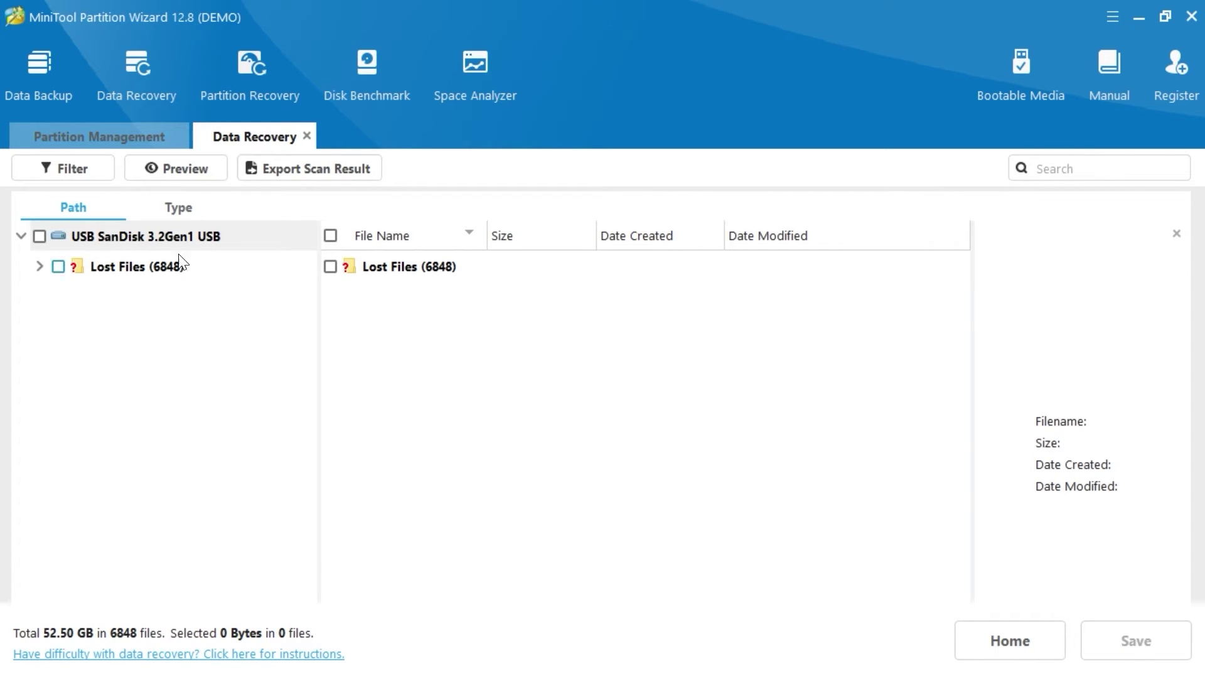
Step: Check all found pictures by type and preview a recovered jpg waterfall photo
{"action": "left_click", "coordinate": [181, 206]}
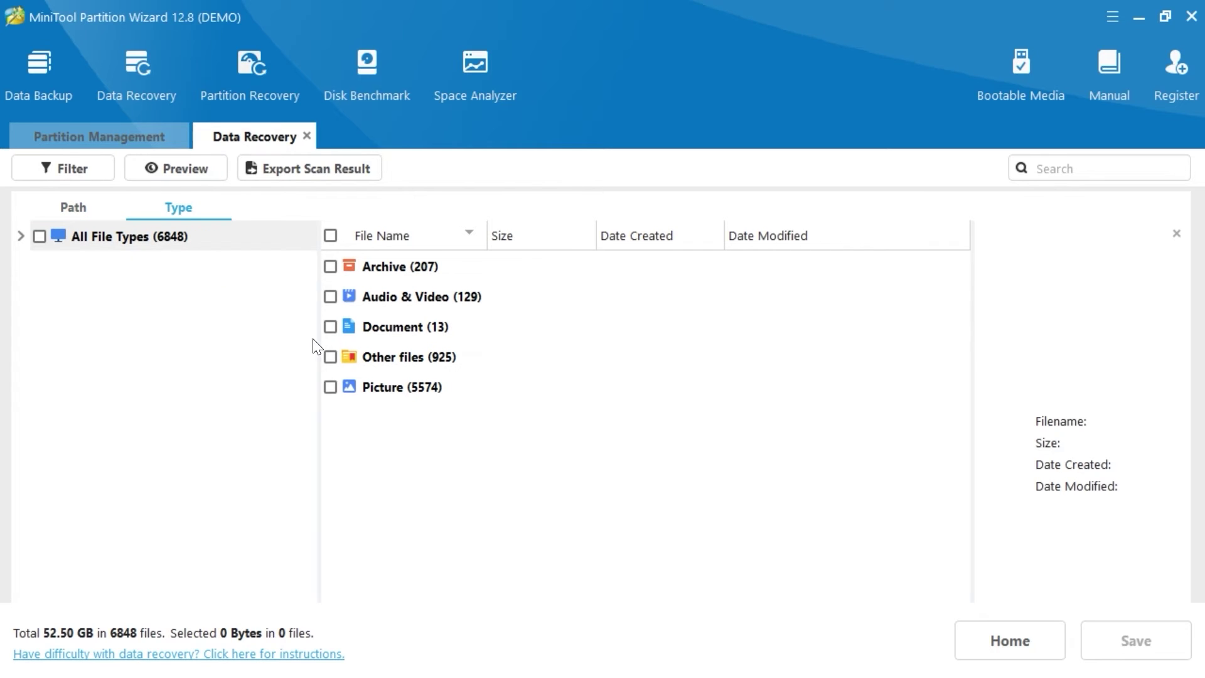
{"action": "left_click", "coordinate": [330, 387]}
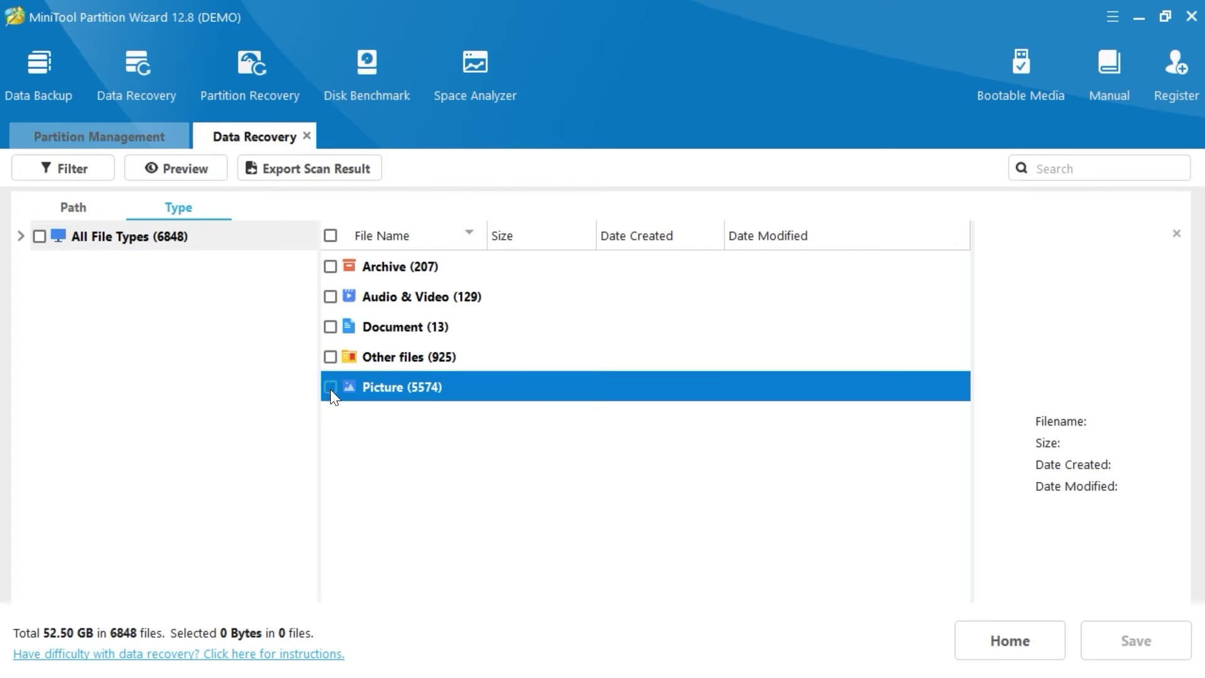
{"action": "double_click", "coordinate": [390, 388]}
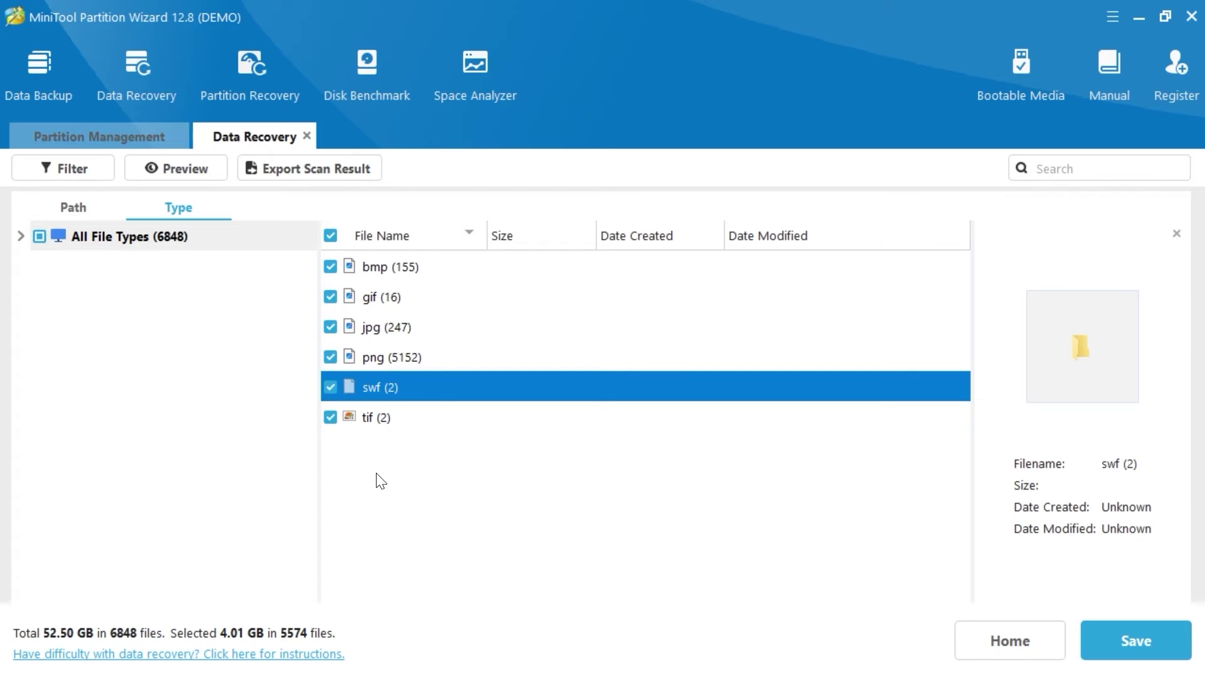
{"action": "double_click", "coordinate": [379, 328]}
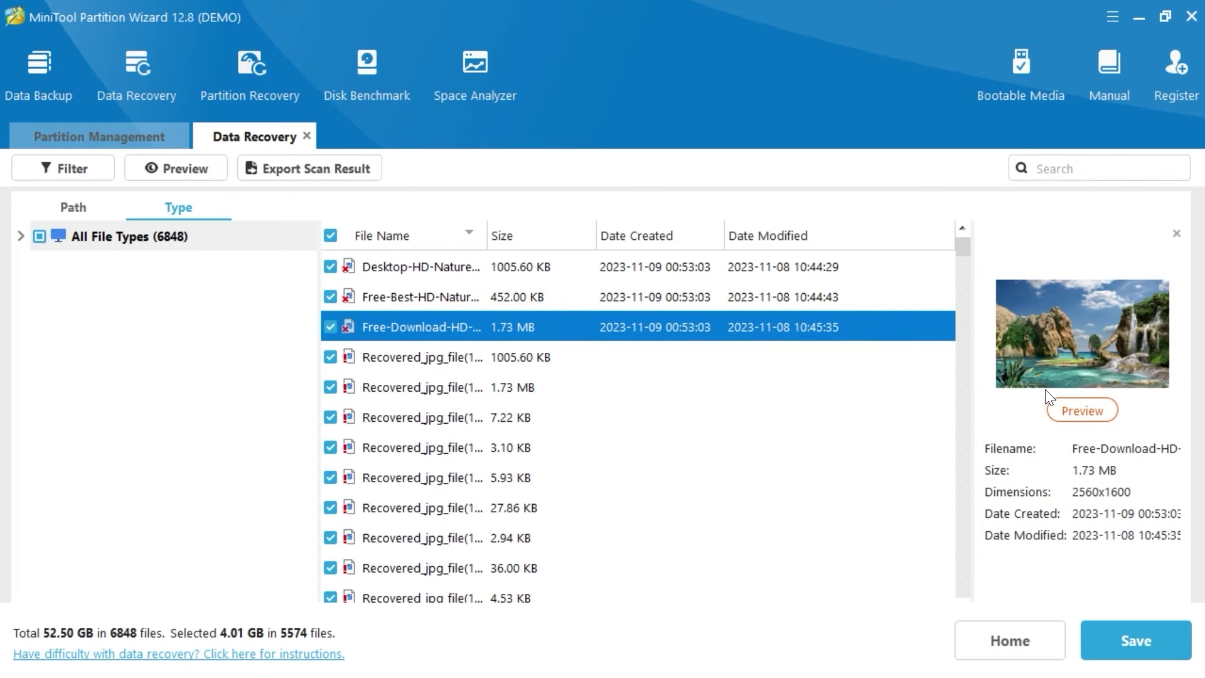
{"action": "left_click", "coordinate": [1088, 414]}
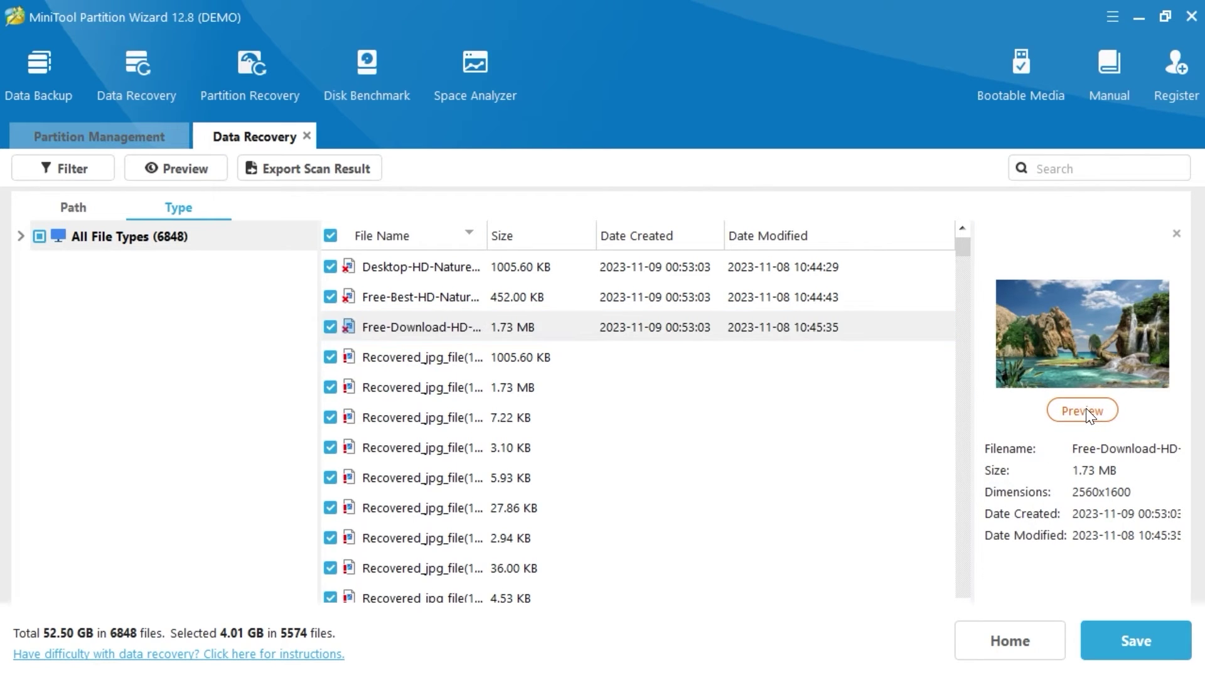
Step: Dismiss the previewer prompt and close the Registration pricing window
{"action": "left_click", "coordinate": [555, 384]}
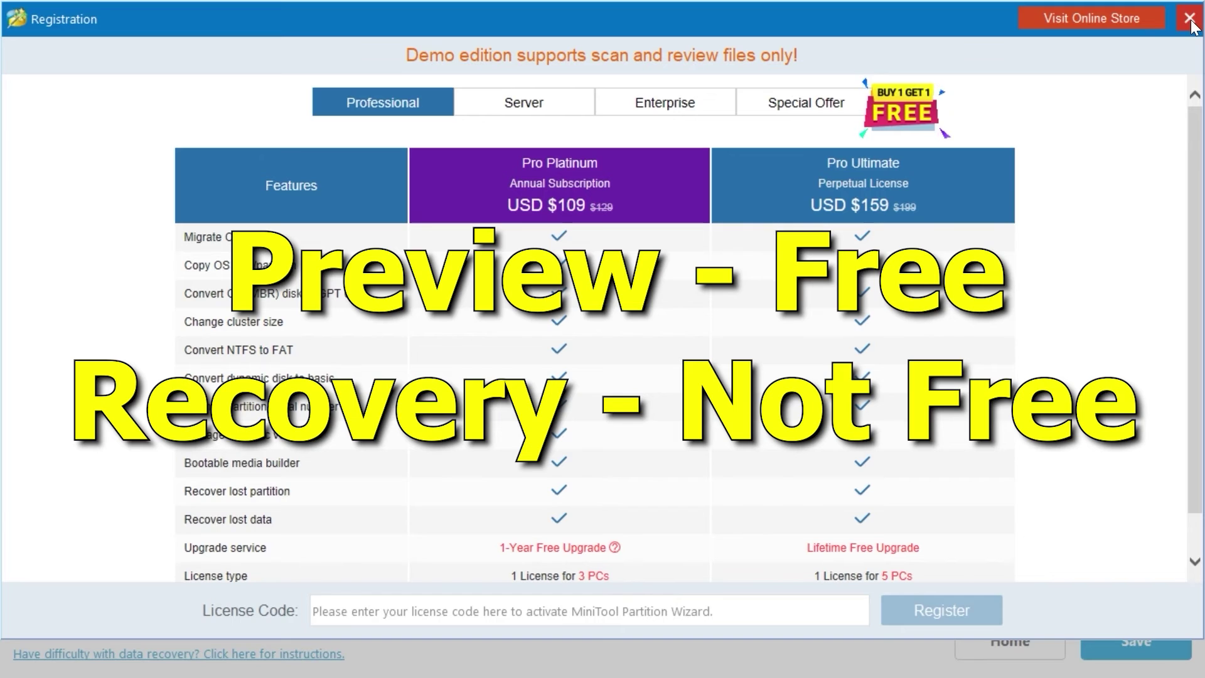
{"action": "left_click", "coordinate": [1190, 21]}
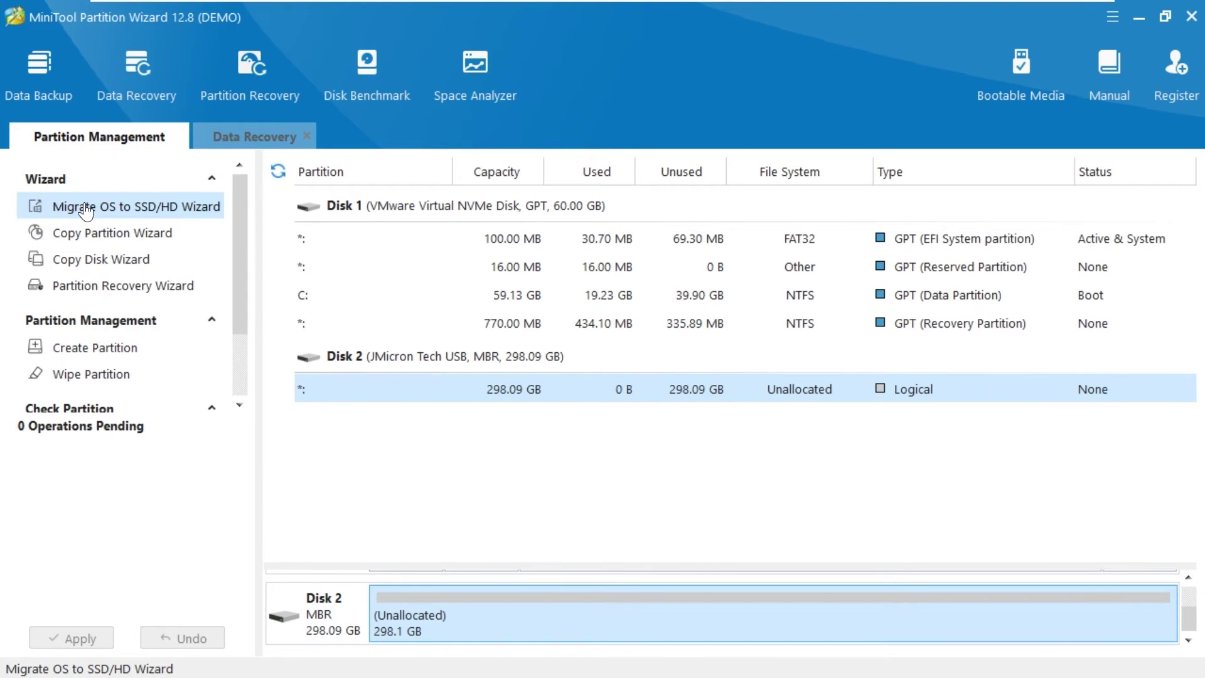
Step: Start the OS migration with option A and pick the 298.09 GB JMicron Tech USB Disk 2 as destination
{"action": "left_click", "coordinate": [170, 204]}
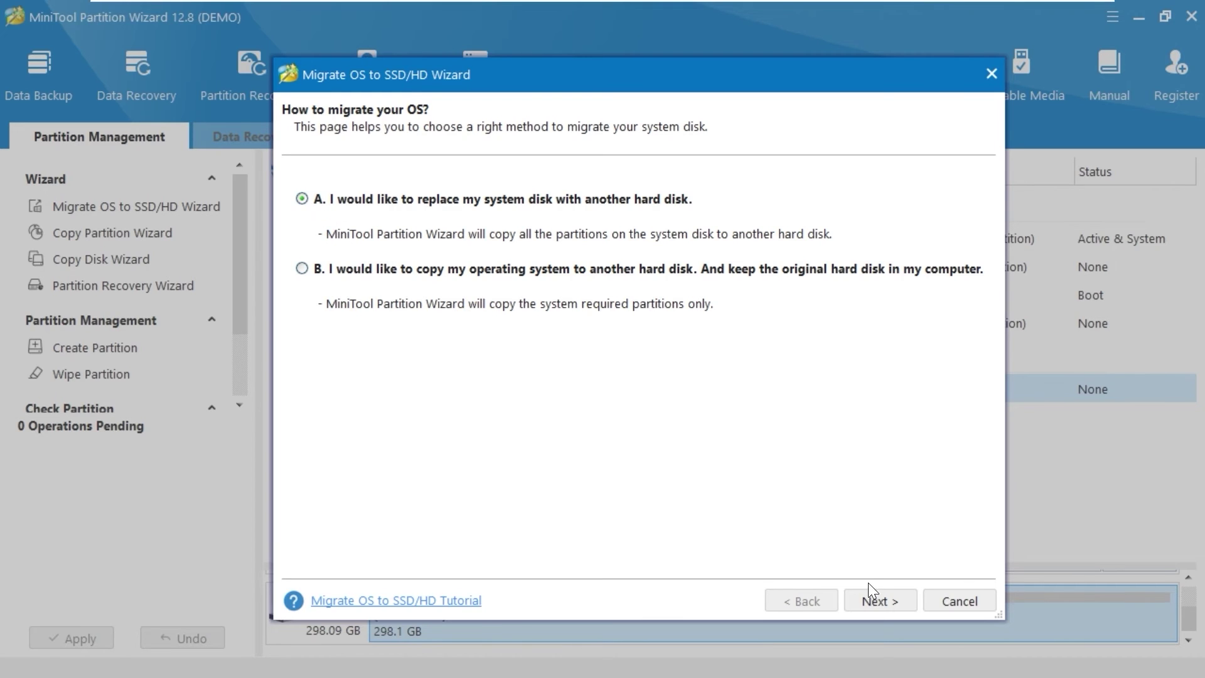
{"action": "left_click", "coordinate": [879, 597]}
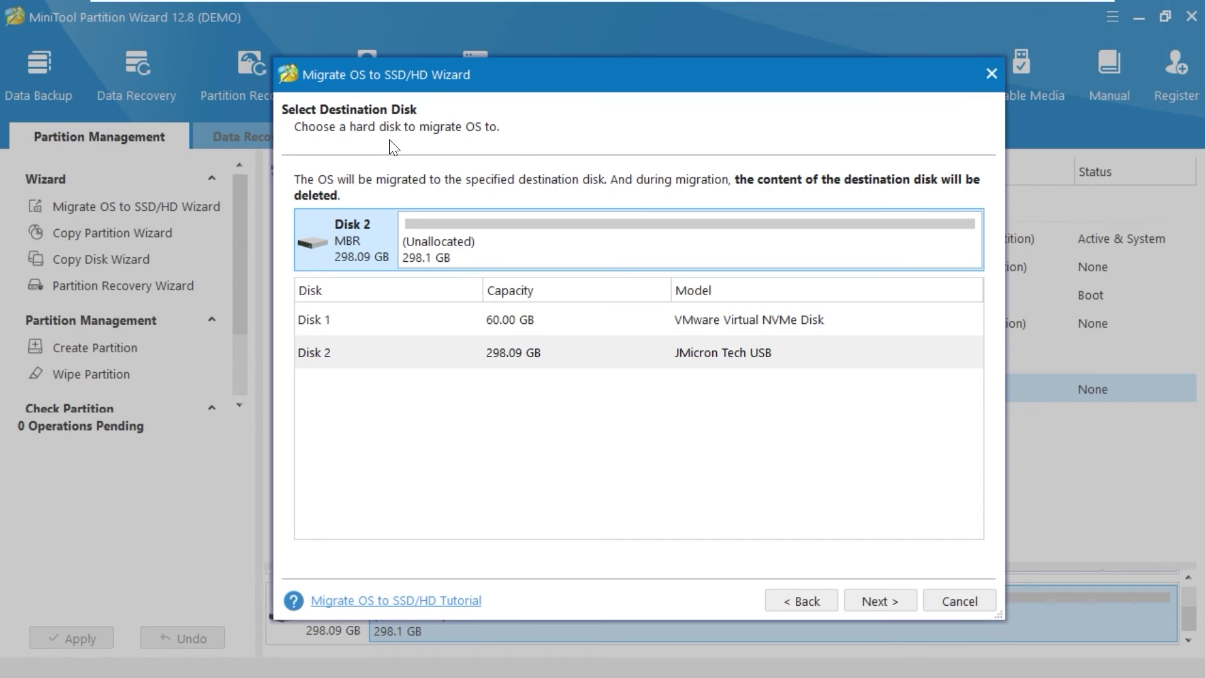
{"action": "left_click", "coordinate": [499, 357]}
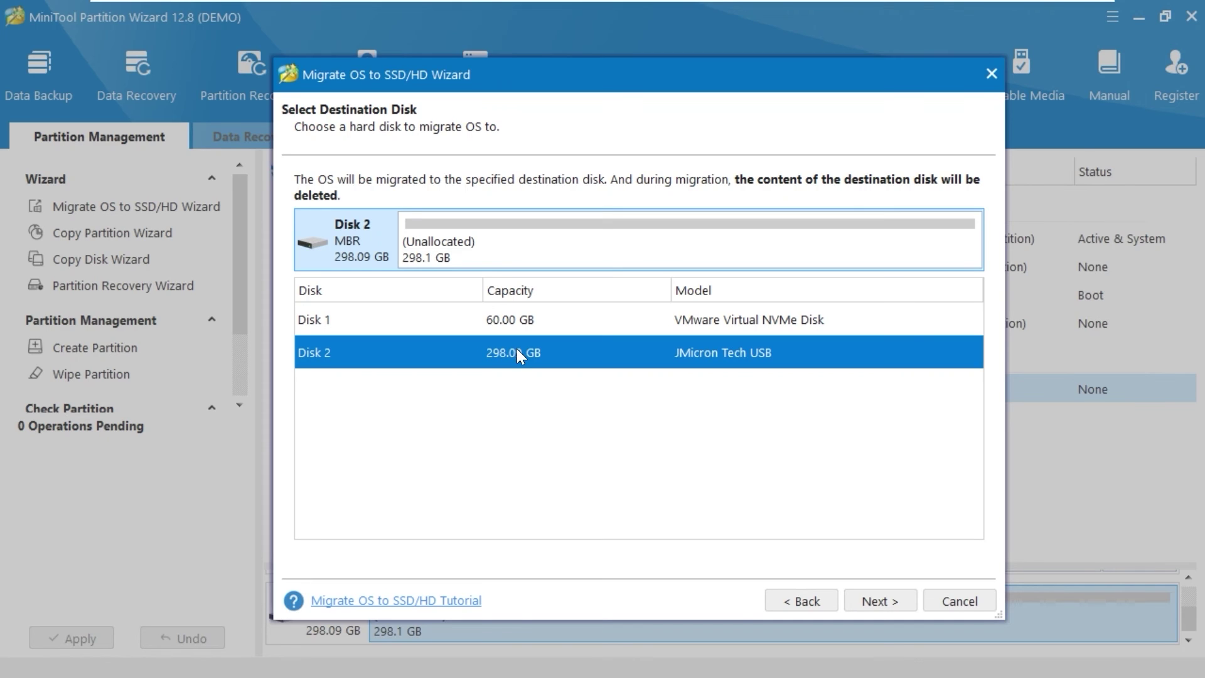
{"action": "left_click", "coordinate": [881, 600]}
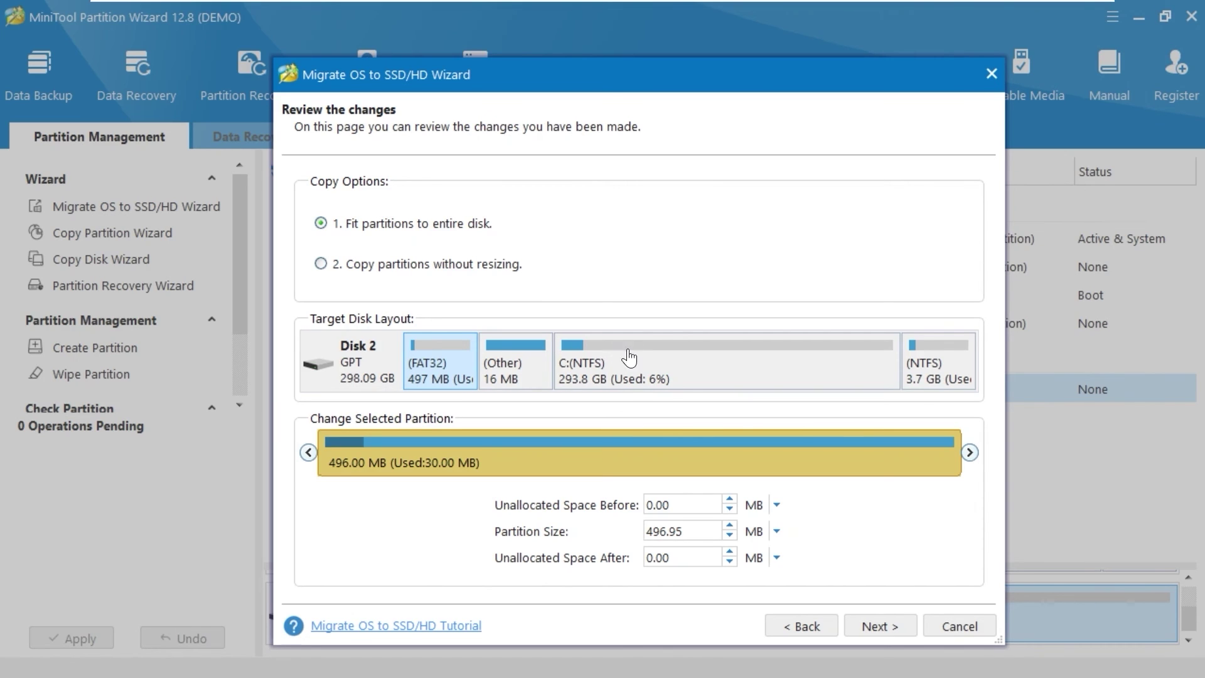
Step: Shrink the planned C: partition on Disk 2 to 99.57 GB, leaving 194.27 GB unallocated
{"action": "left_click", "coordinate": [970, 452]}
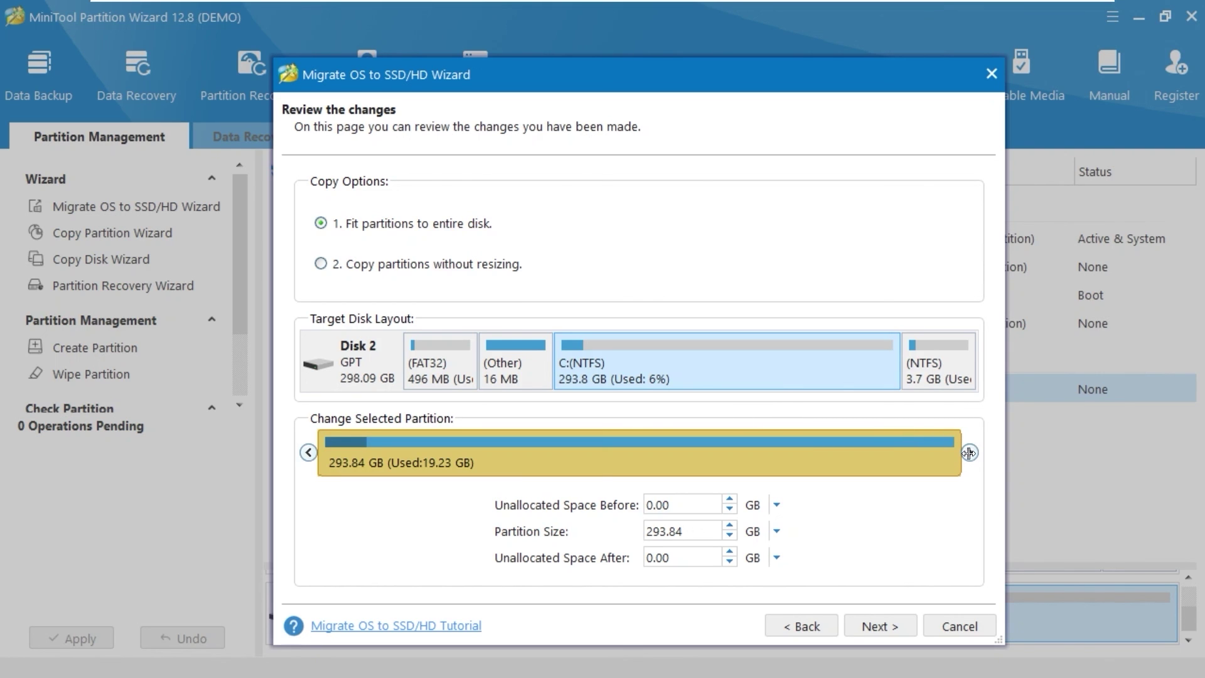
{"action": "left_click_drag", "start_coordinate": [970, 452], "coordinate": [555, 494]}
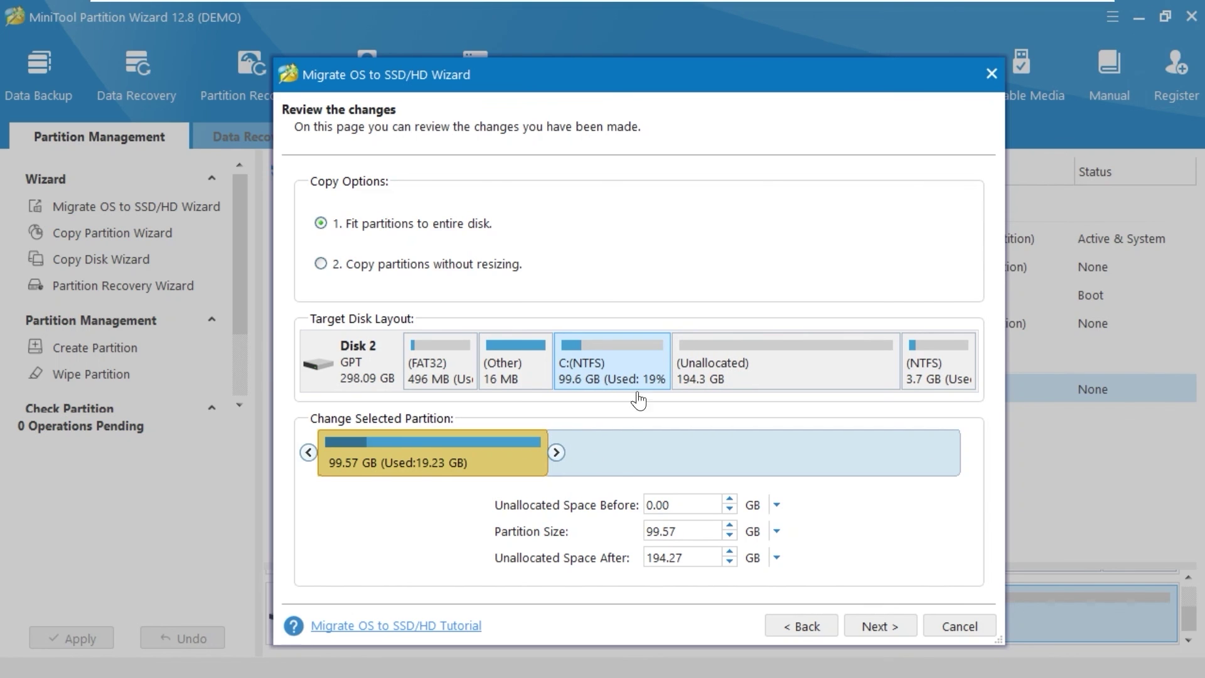